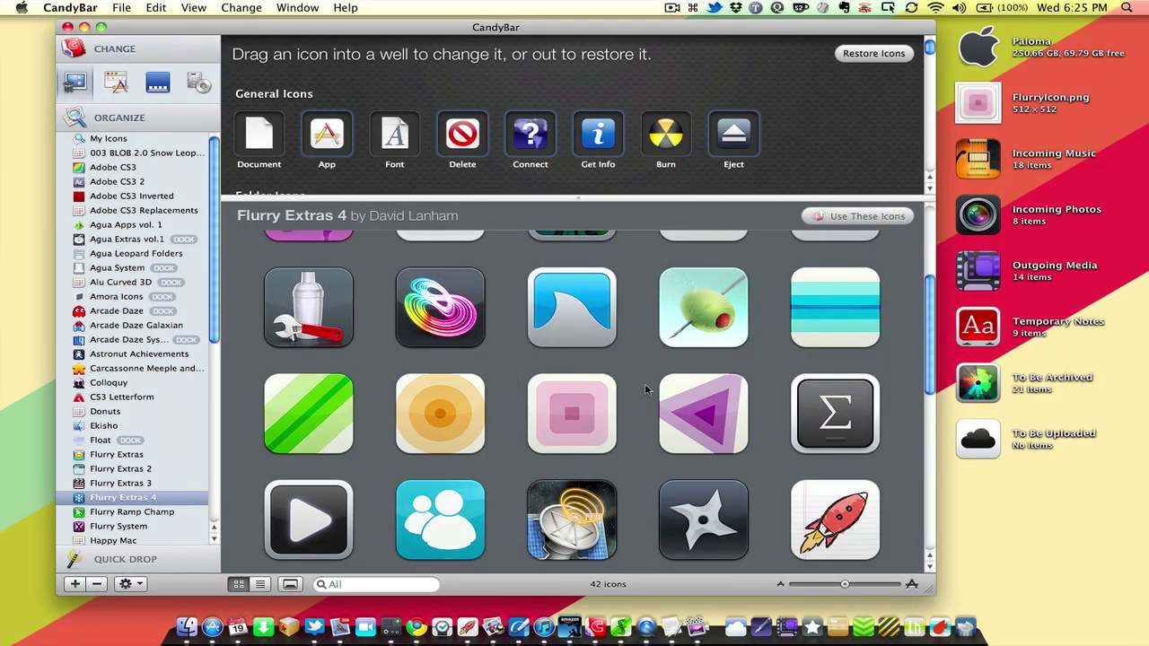
Step: Scroll down and back up through the Flurry Extras 4 icon grid
scroll(645, 383, "down", 3)
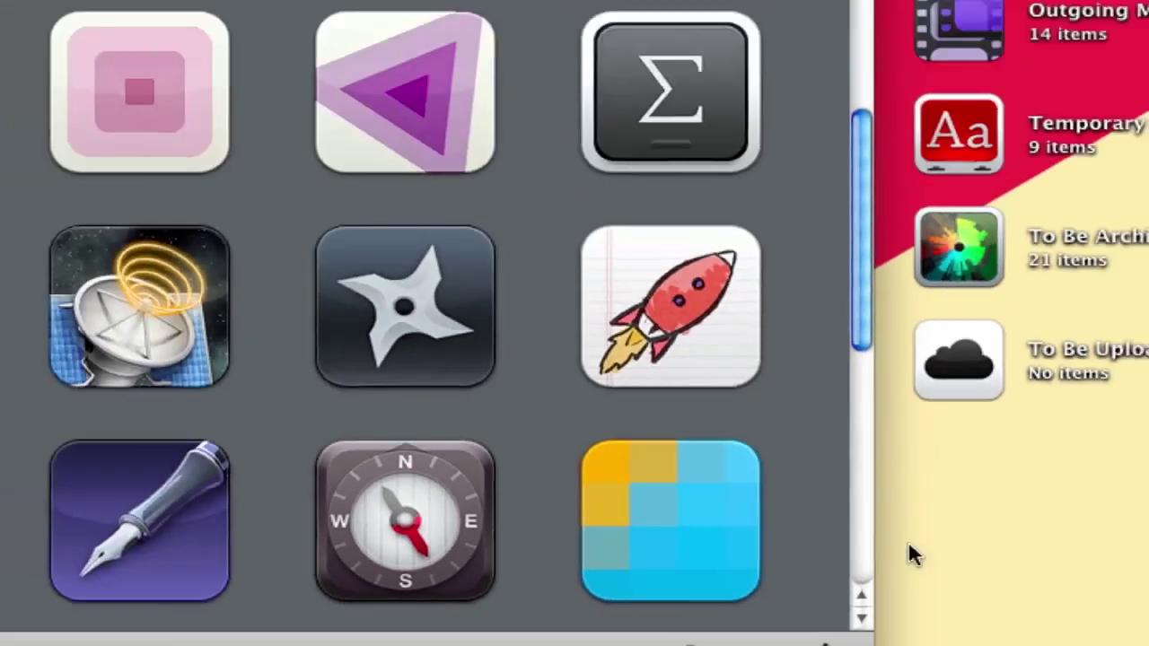
scroll(725, 153, "up", 3)
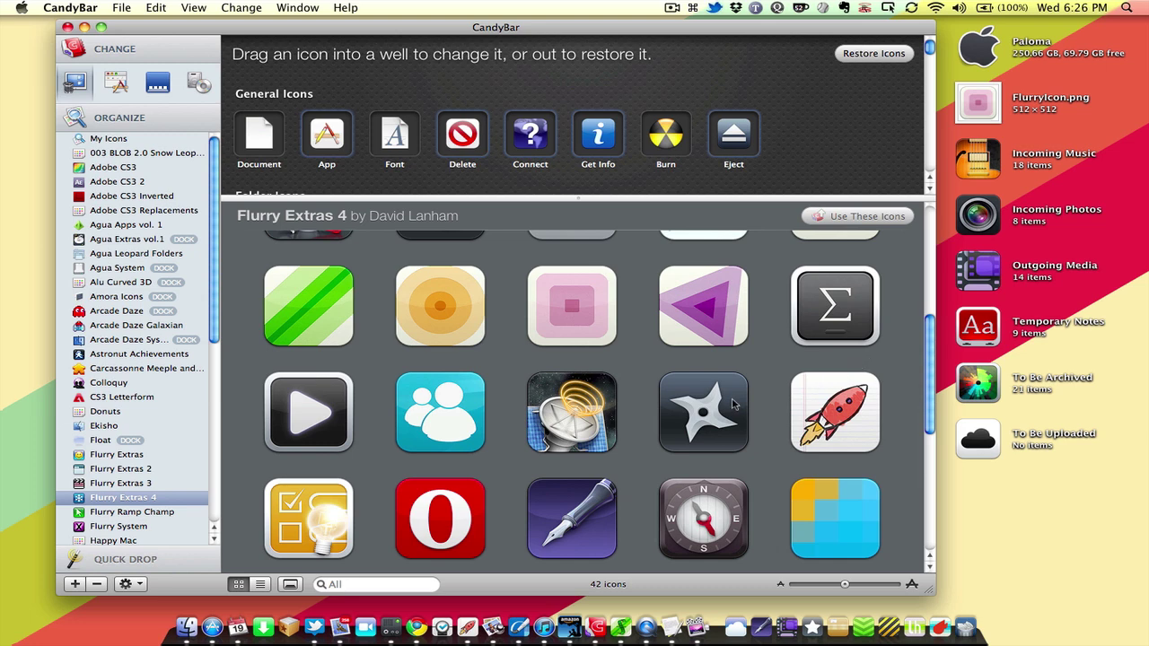
Step: Browse Flurry Extras 2, step back to Flurry Extras 4, then hide CandyBar
left_click(147, 466)
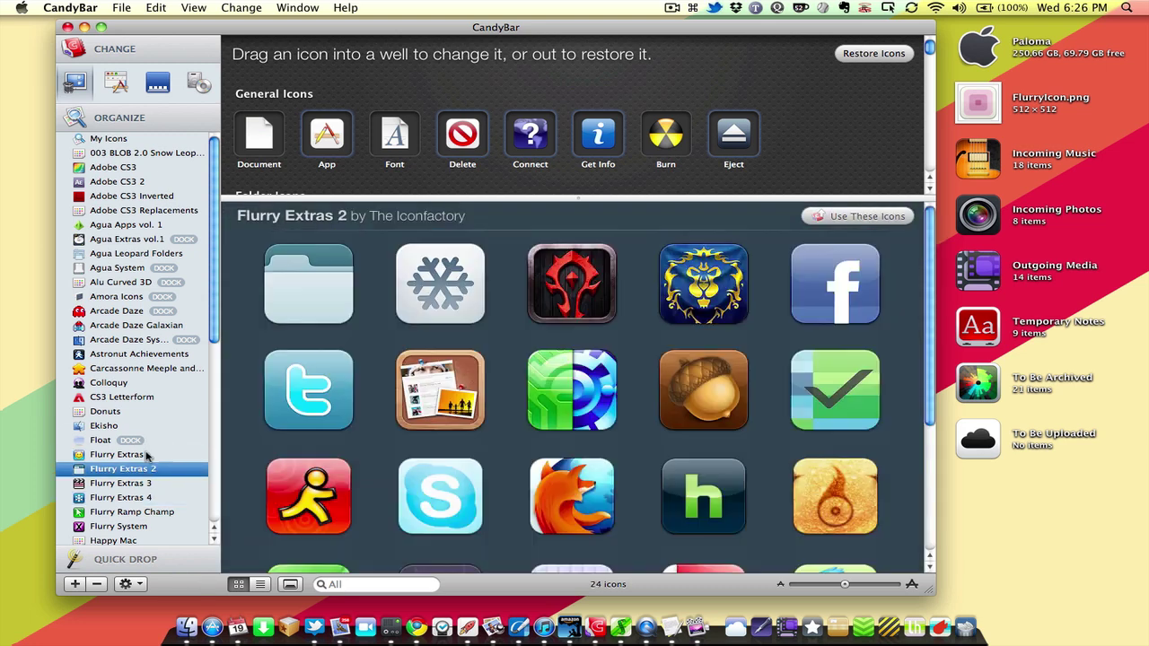
key("Down")
key("Down")
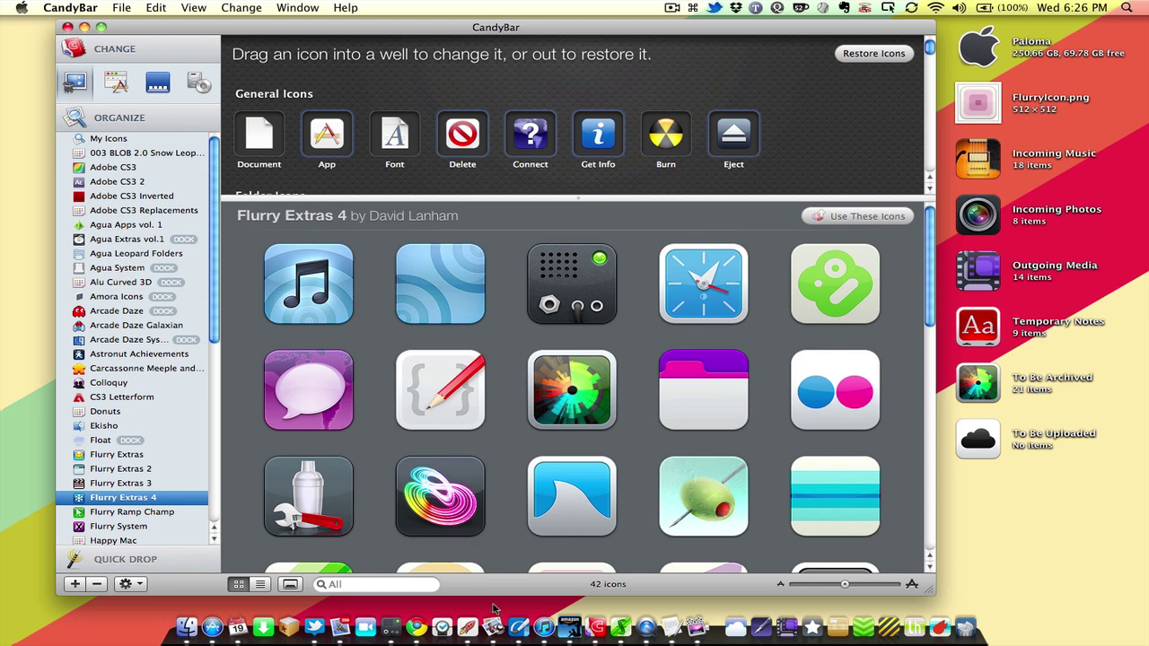
key("super+q")
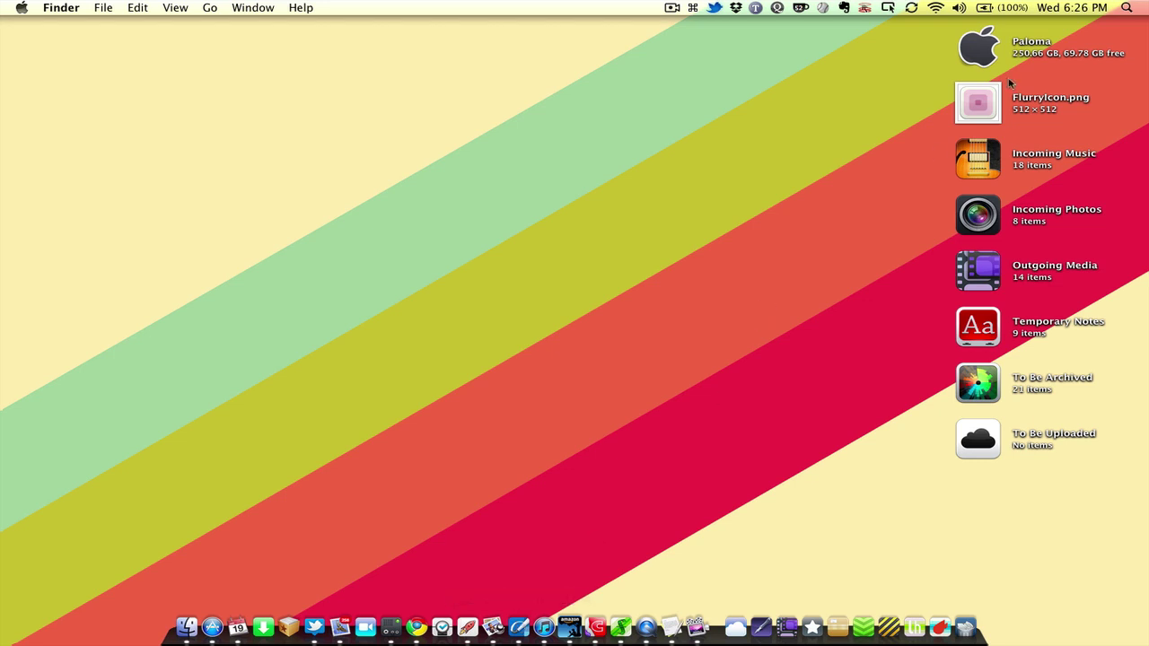
Step: Quick Look FlurryIcon.png on the desktop, close the preview, and bring CandyBar back
left_click(978, 106)
key("space")
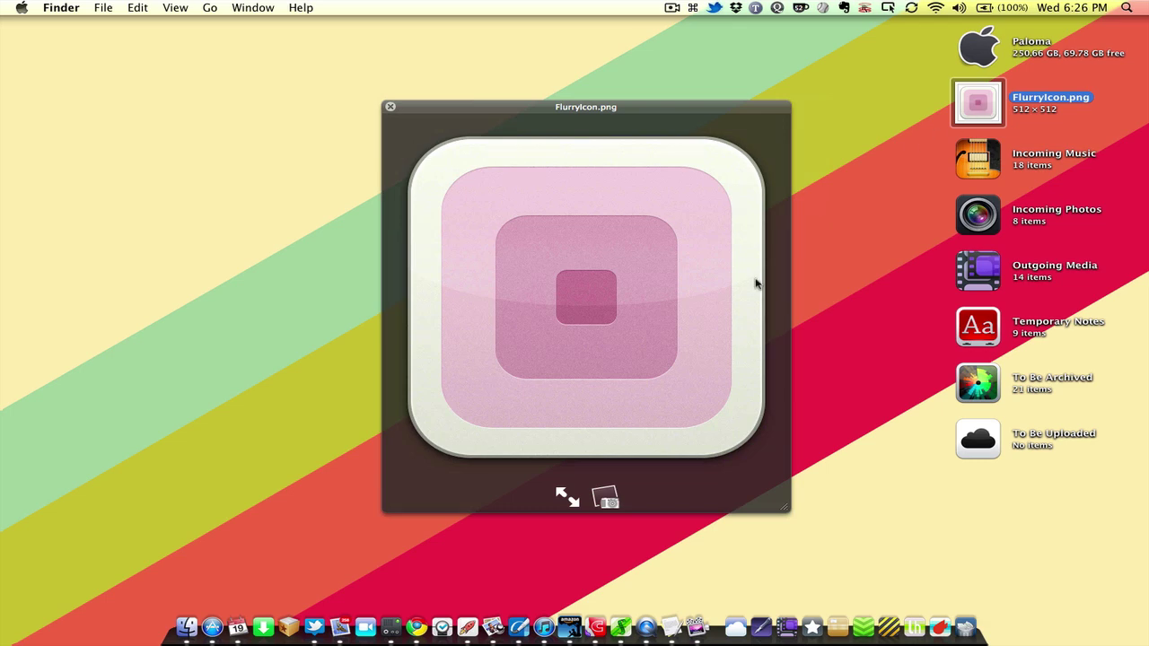
key("space")
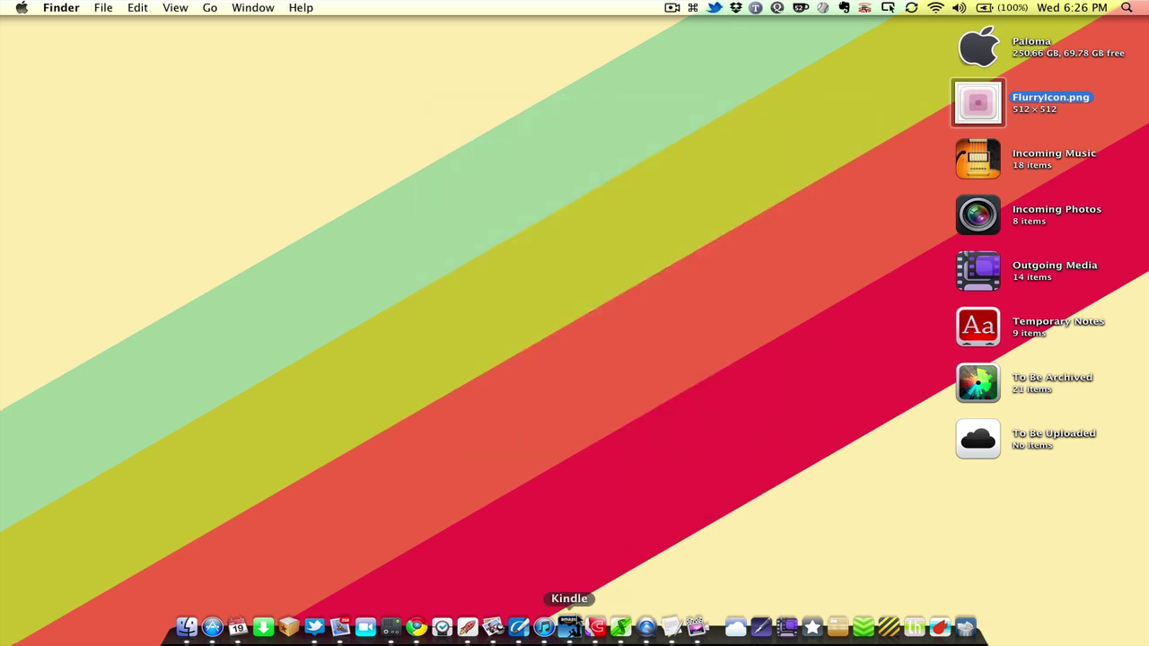
left_click(595, 627)
Step: Start a 512 PNG export of the Airfoil Speakers icon, cancel it, and hide CandyBar
left_click(980, 114)
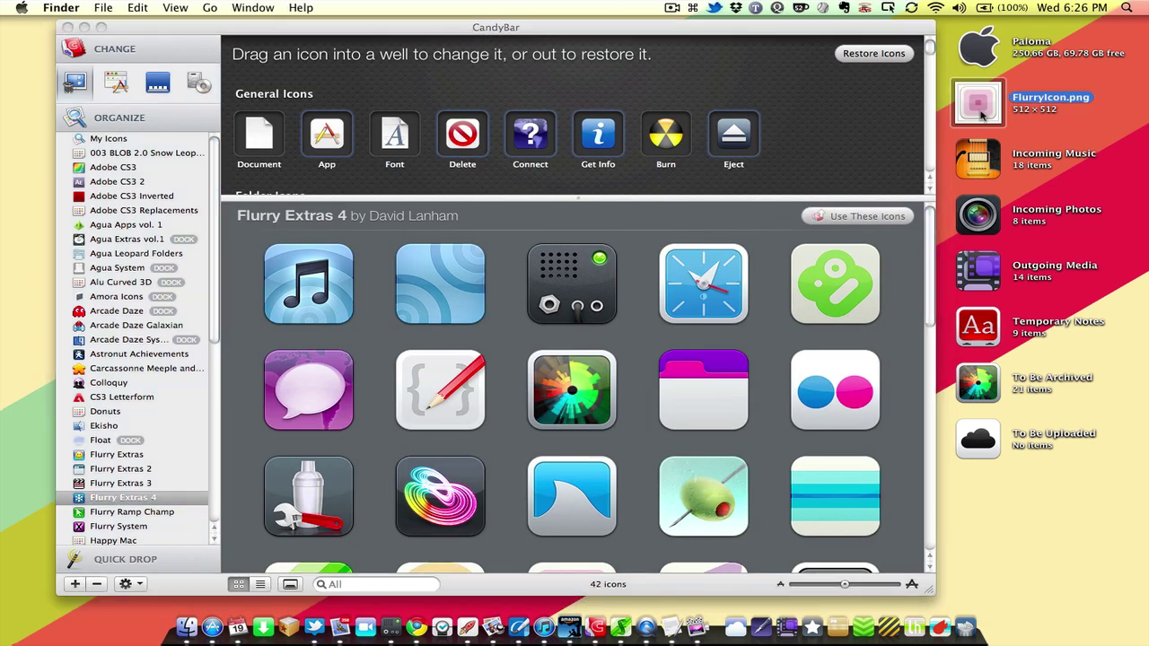
left_click(655, 366)
left_click(450, 289)
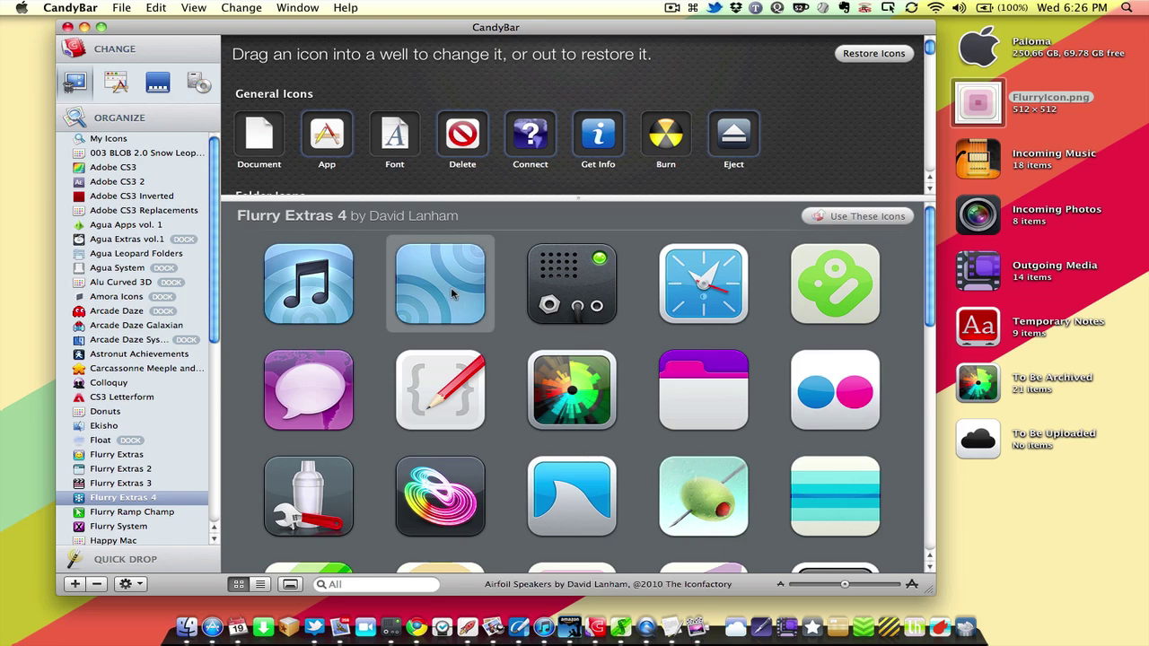
right_click(450, 287)
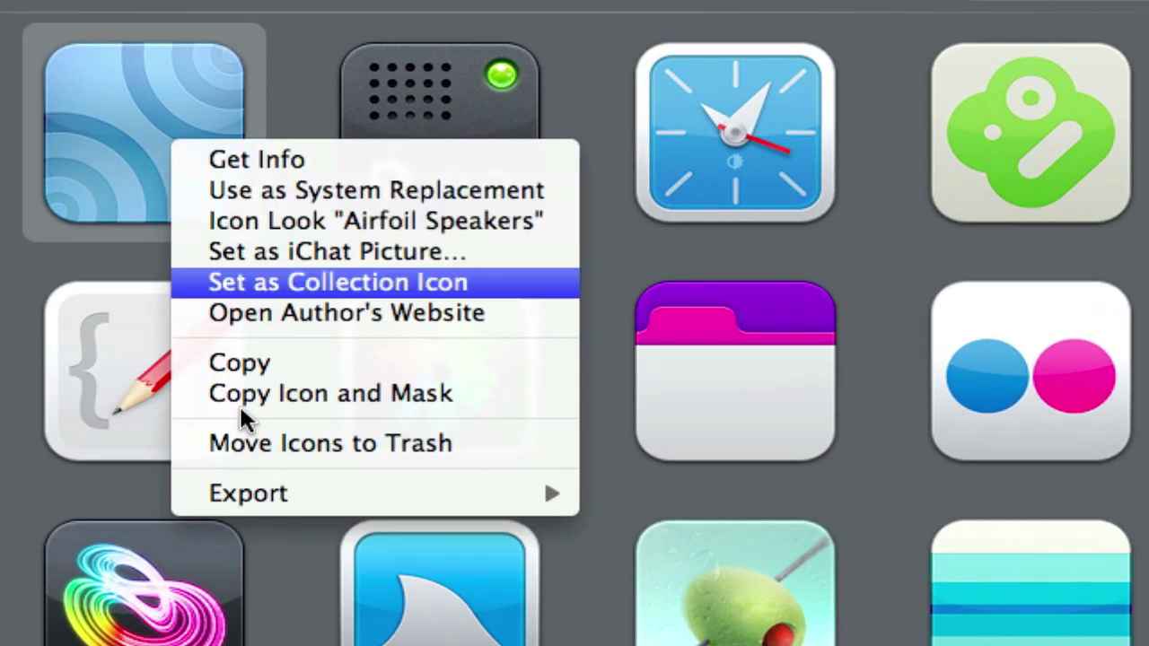
mouse_move(269, 495)
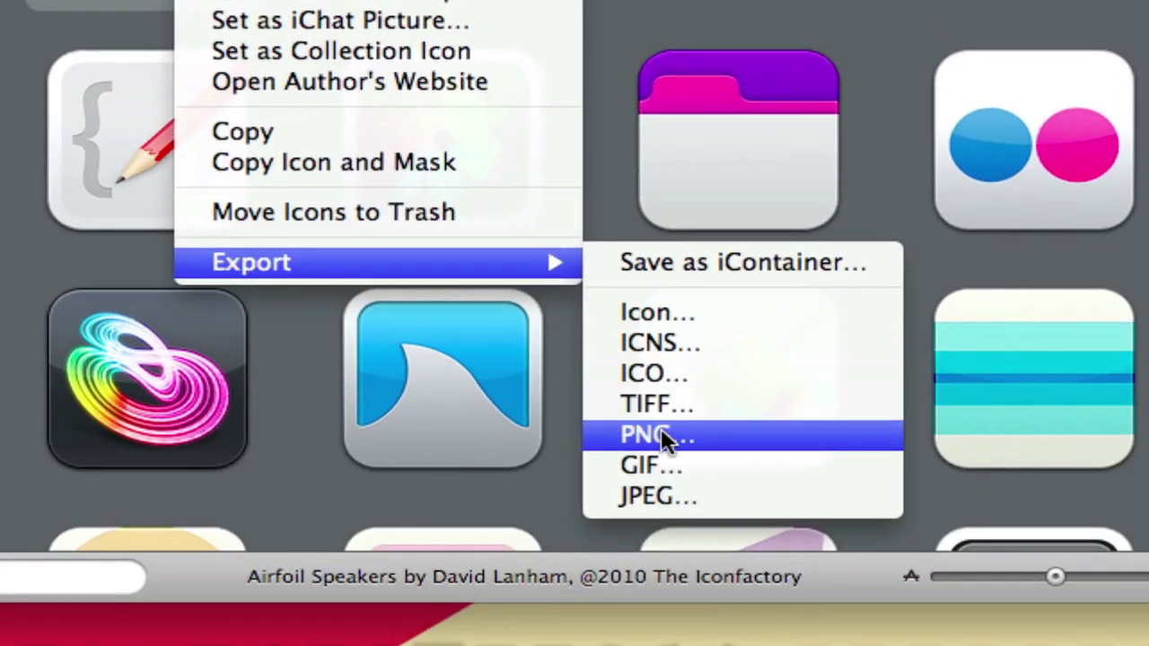
left_click(660, 434)
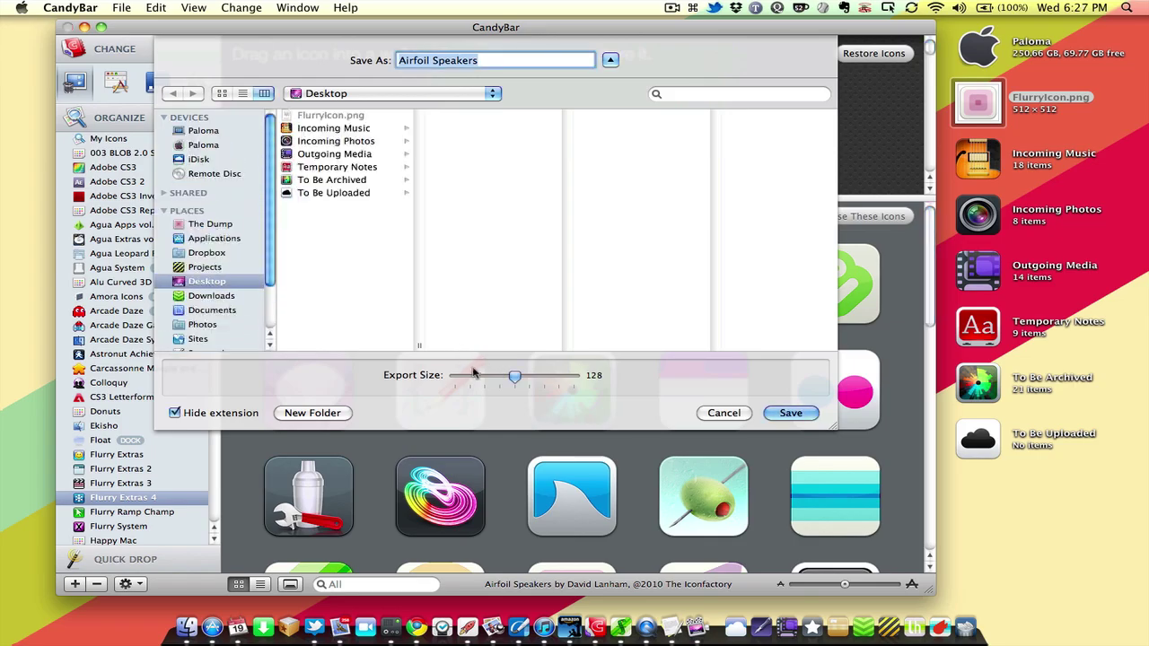
left_click_drag(514, 375, 588, 376)
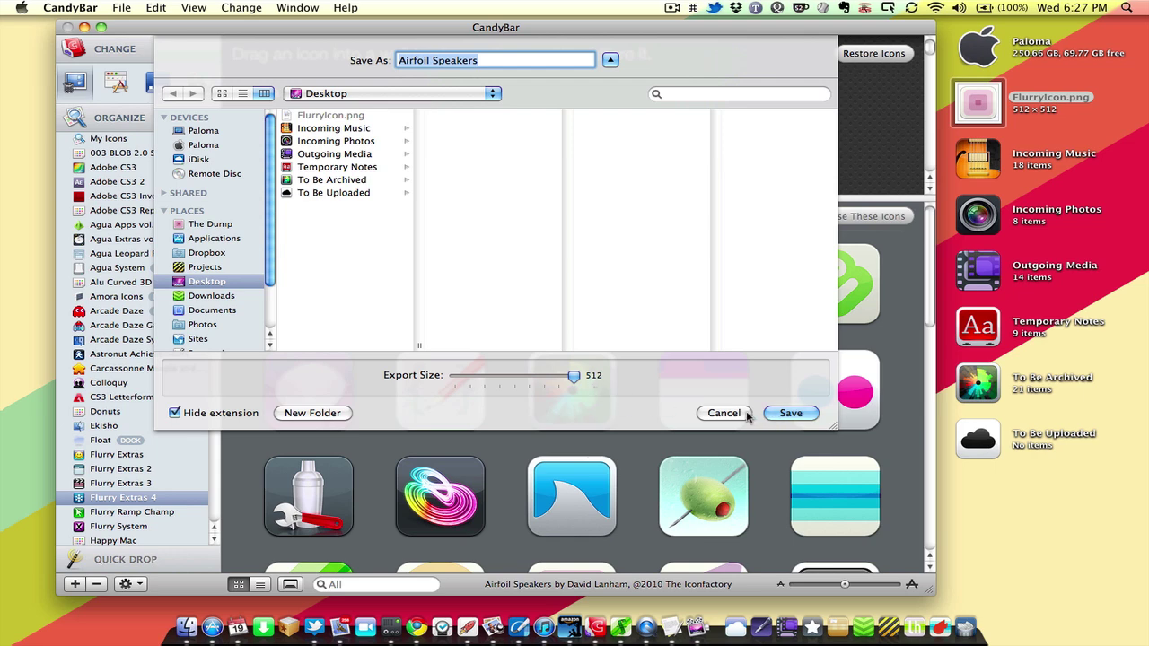
left_click(746, 416)
key("super+q")
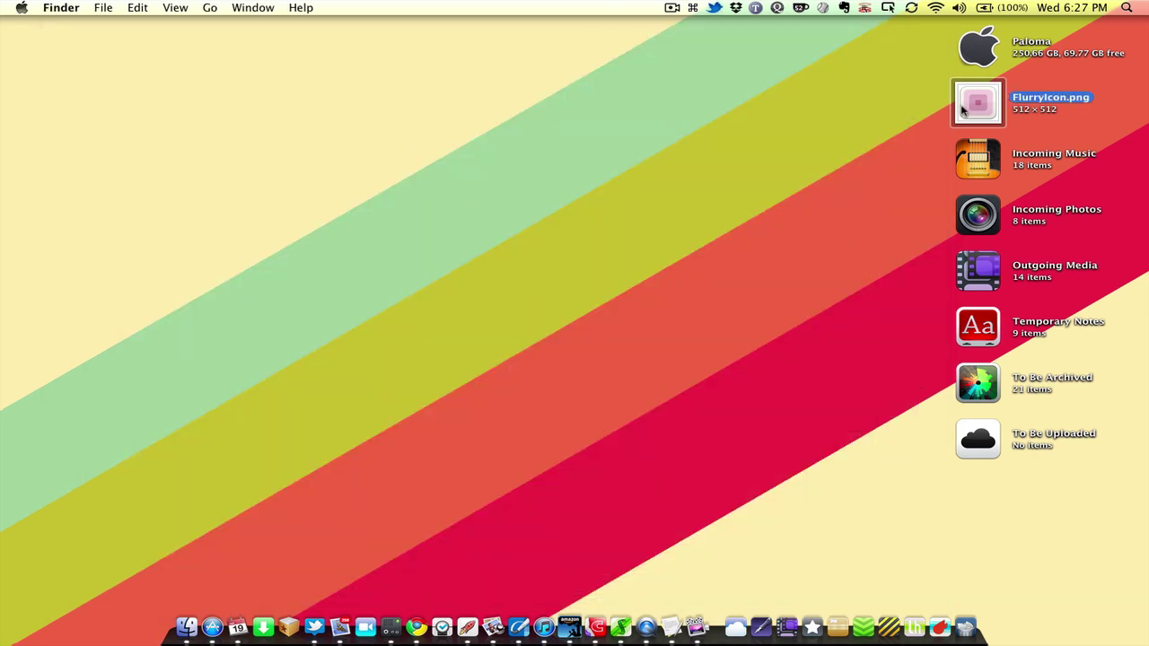
Step: Open FlurryIcon.png in Photoshop from the Dock and enlarge its document window
left_click_drag(963, 109, 518, 634)
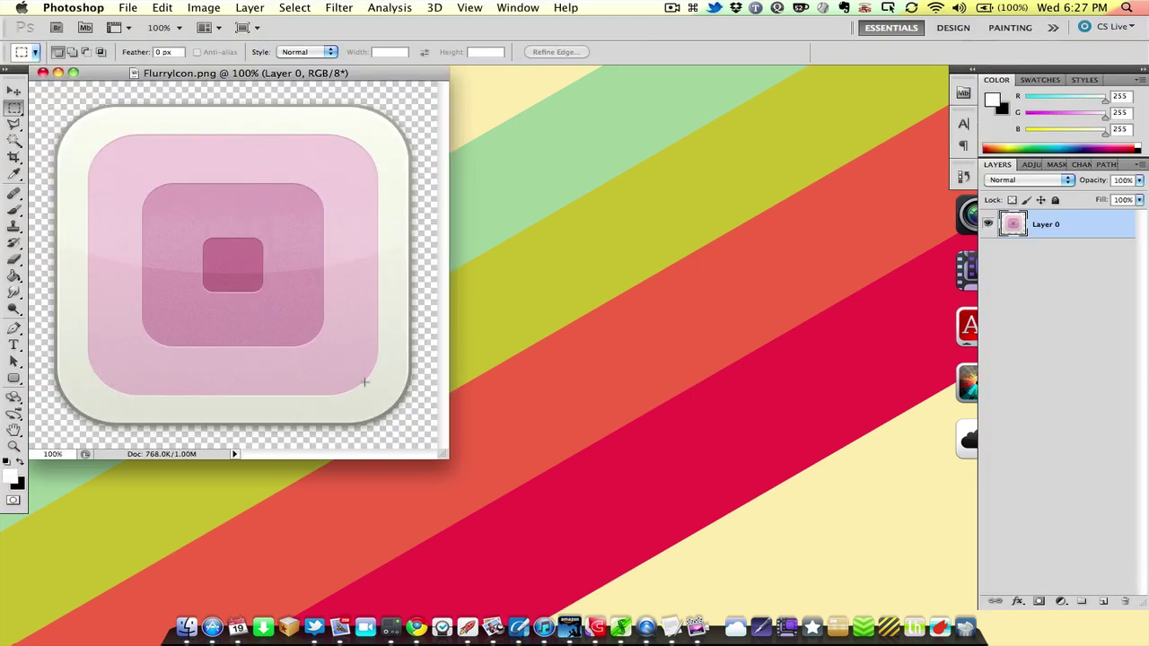
left_click_drag(443, 456, 597, 503)
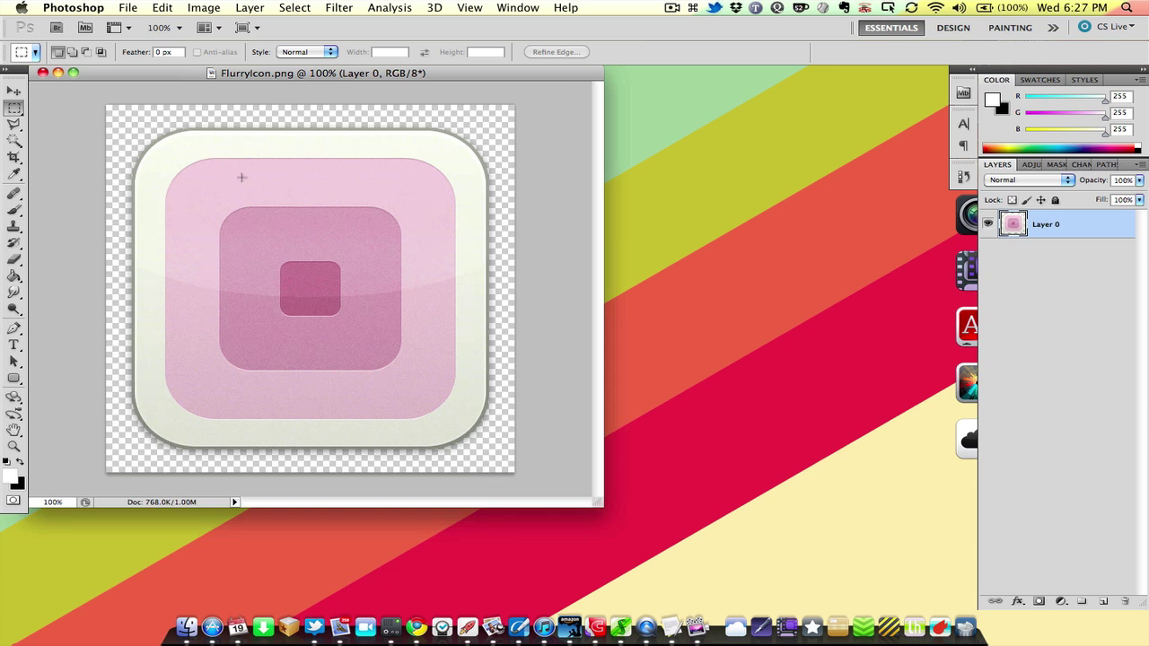
Step: Copy the whole FlurryIcon canvas and set up a new 512 × 512 pixel document
key("super+a")
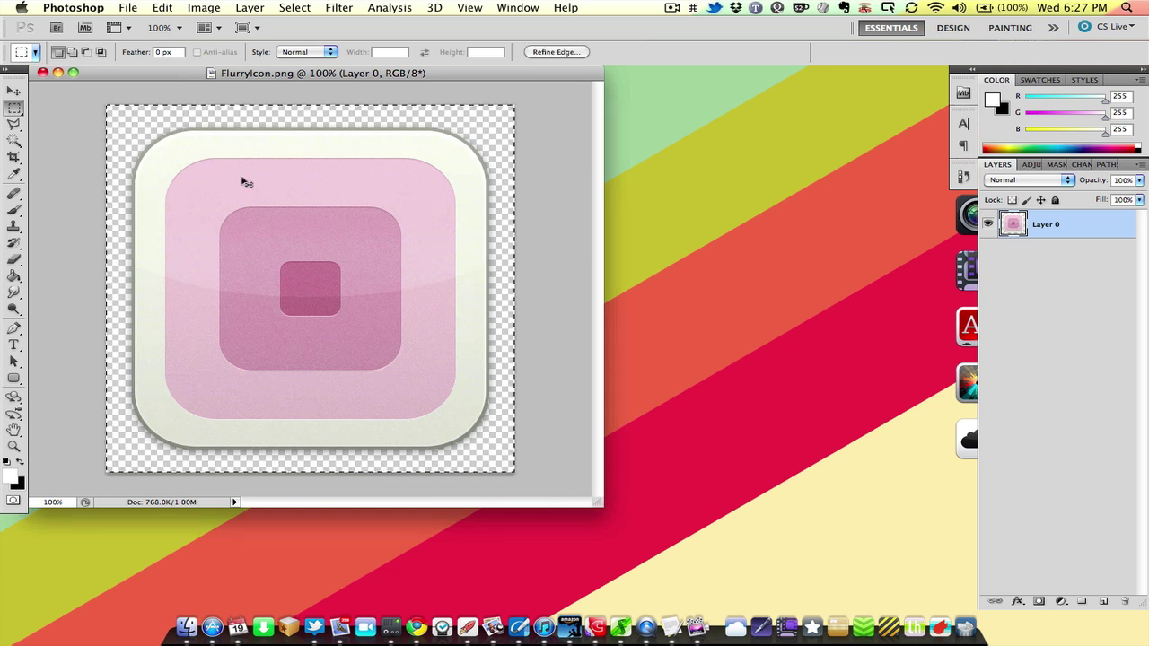
key("super+n")
key("Tab")
key("Tab")
key("shift+Tab")
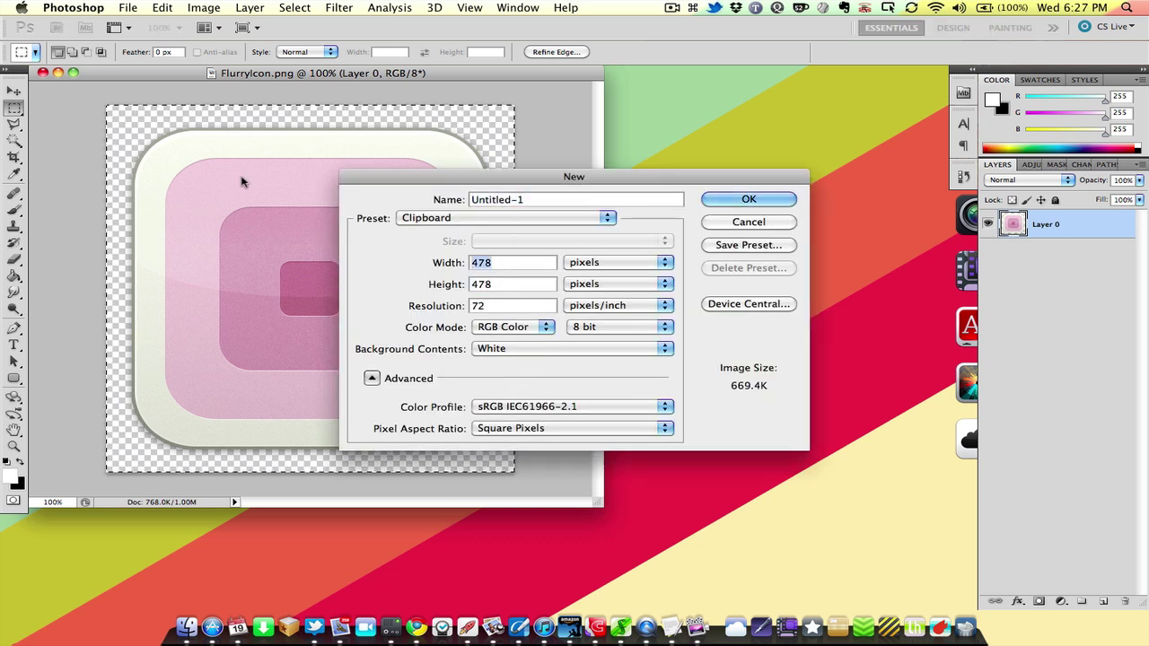
type("512")
key("Tab")
type("512")
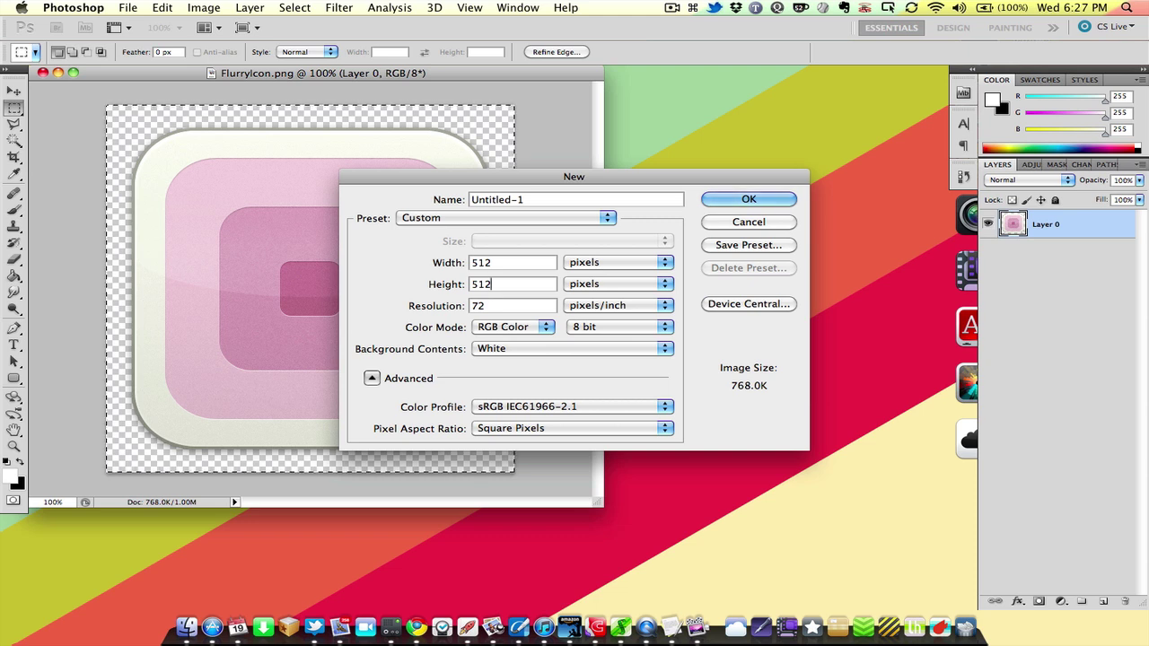
key("Escape")
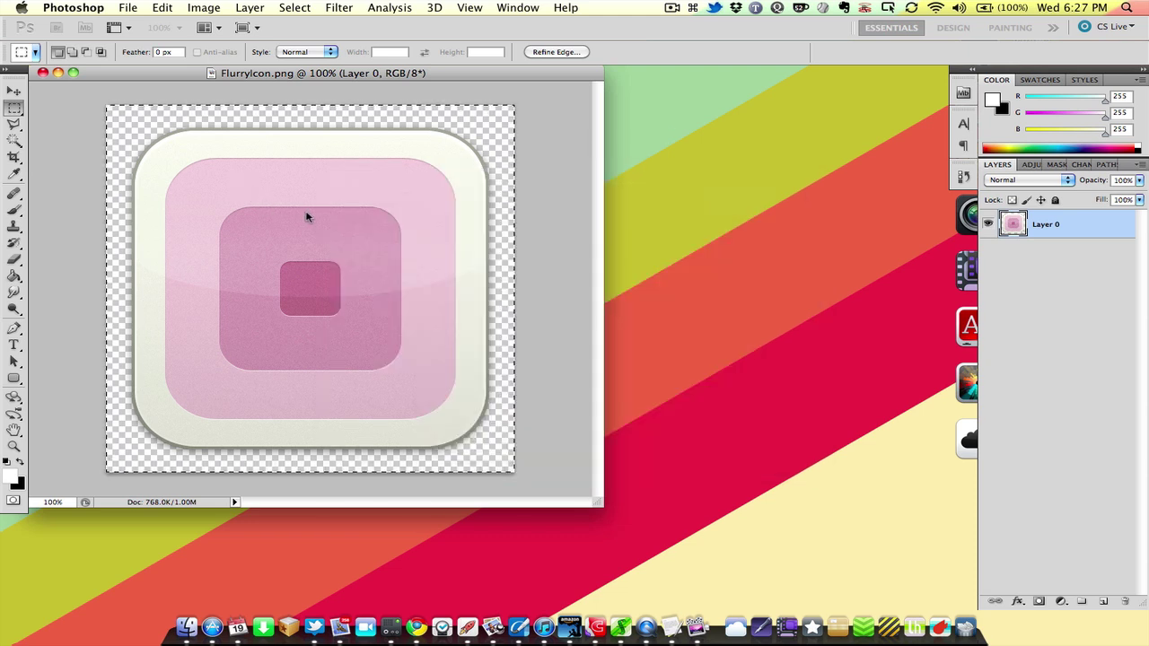
Step: Paste the icon as Layer 1 and cover it with an 80 px-radius white rounded rectangle
key("super+v")
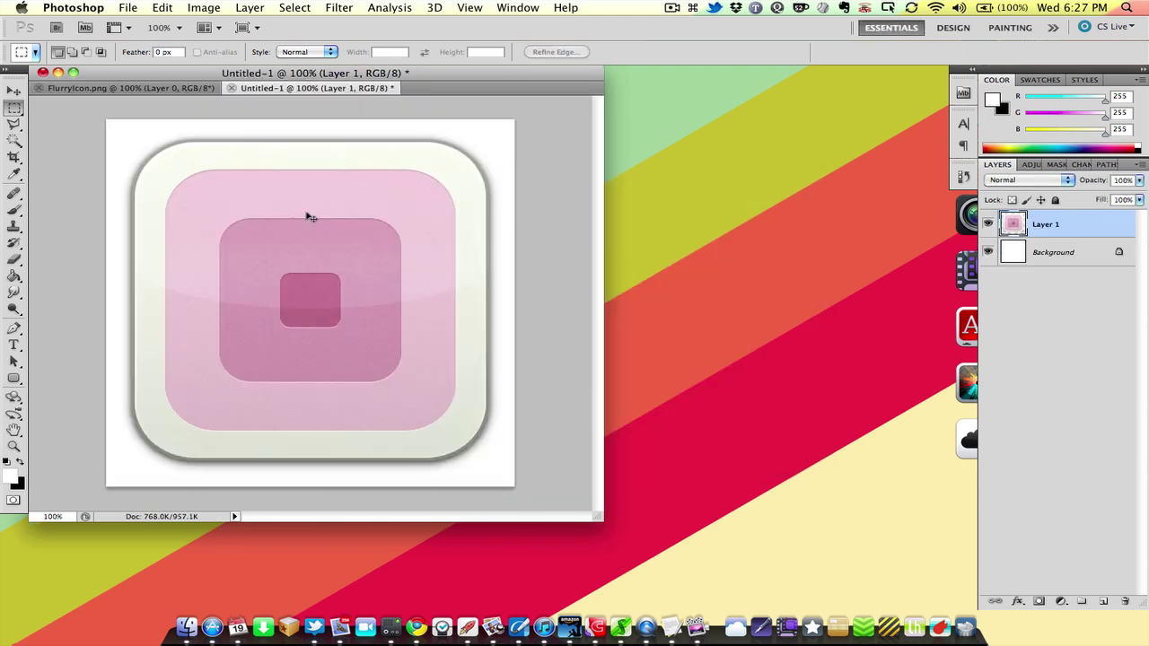
left_click(13, 378)
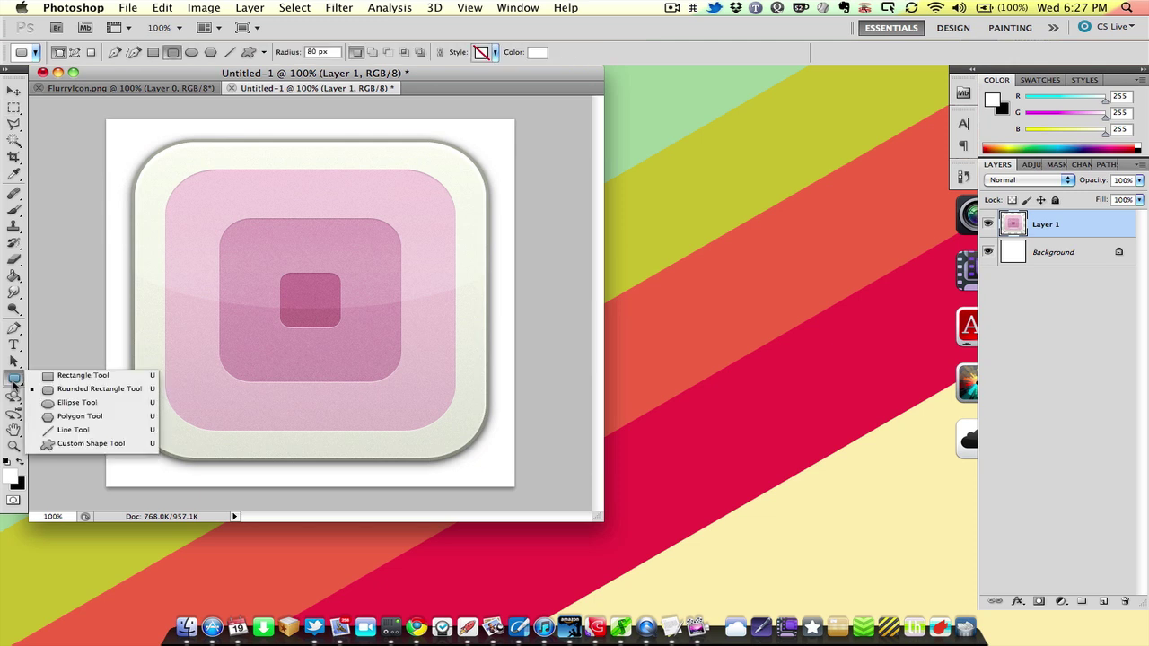
left_click(97, 392)
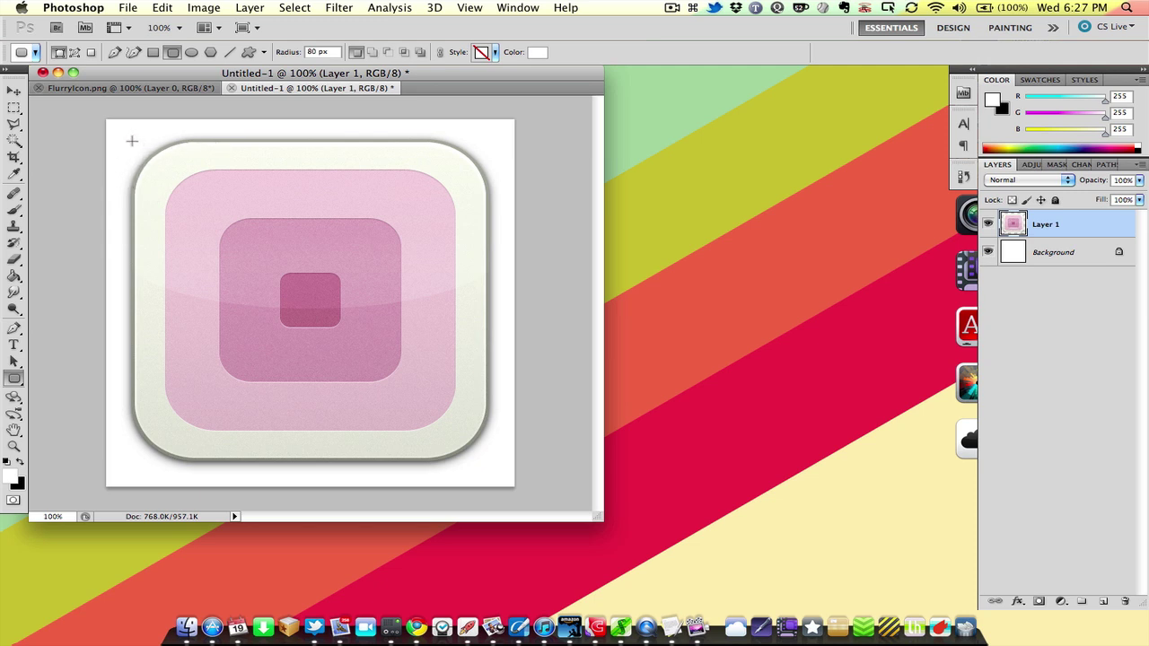
left_click_drag(129, 140, 487, 462)
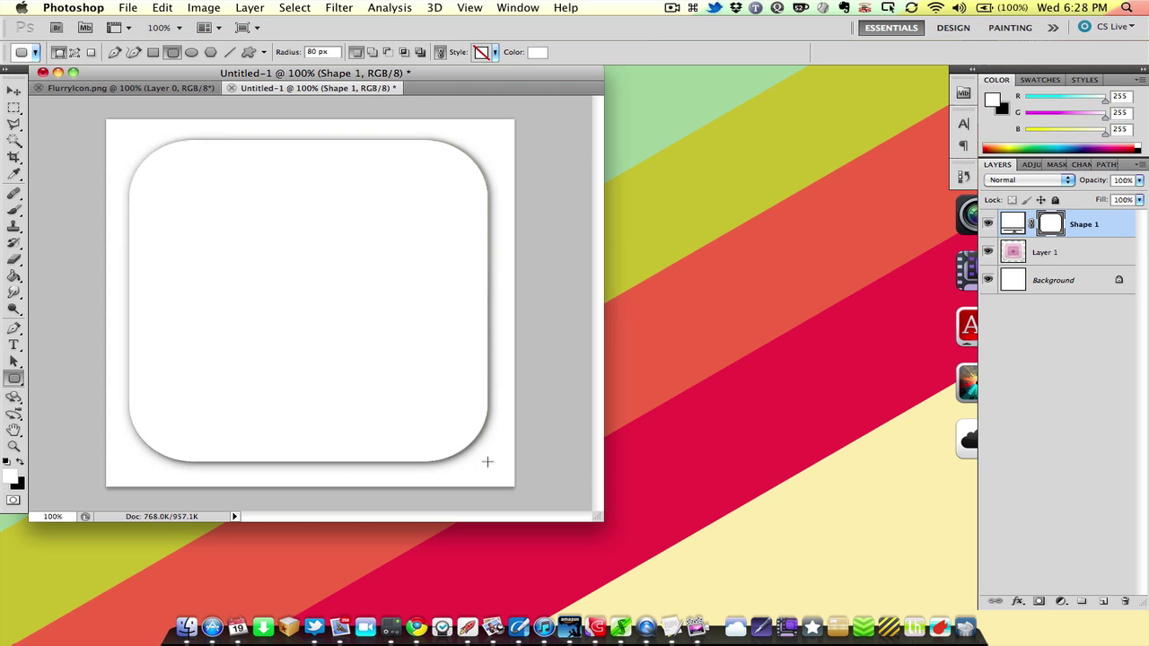
key("m")
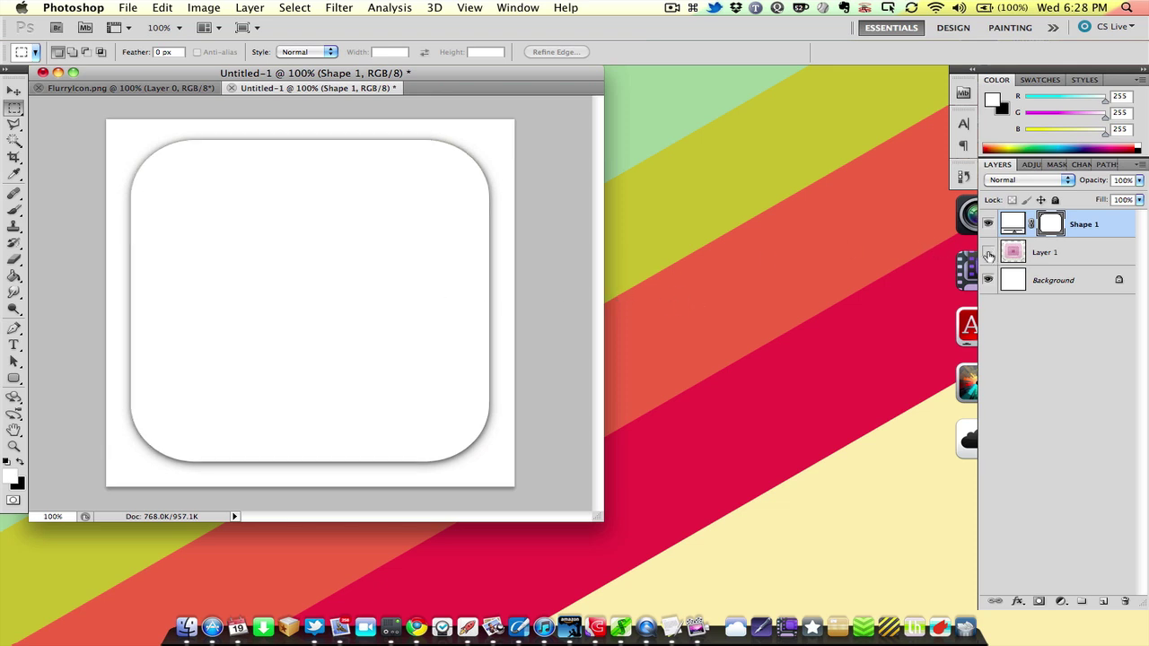
Step: Hide Layer 1 and give Shape 1 a soft drop shadow (62% opacity, 18 px size)
left_click(987, 253)
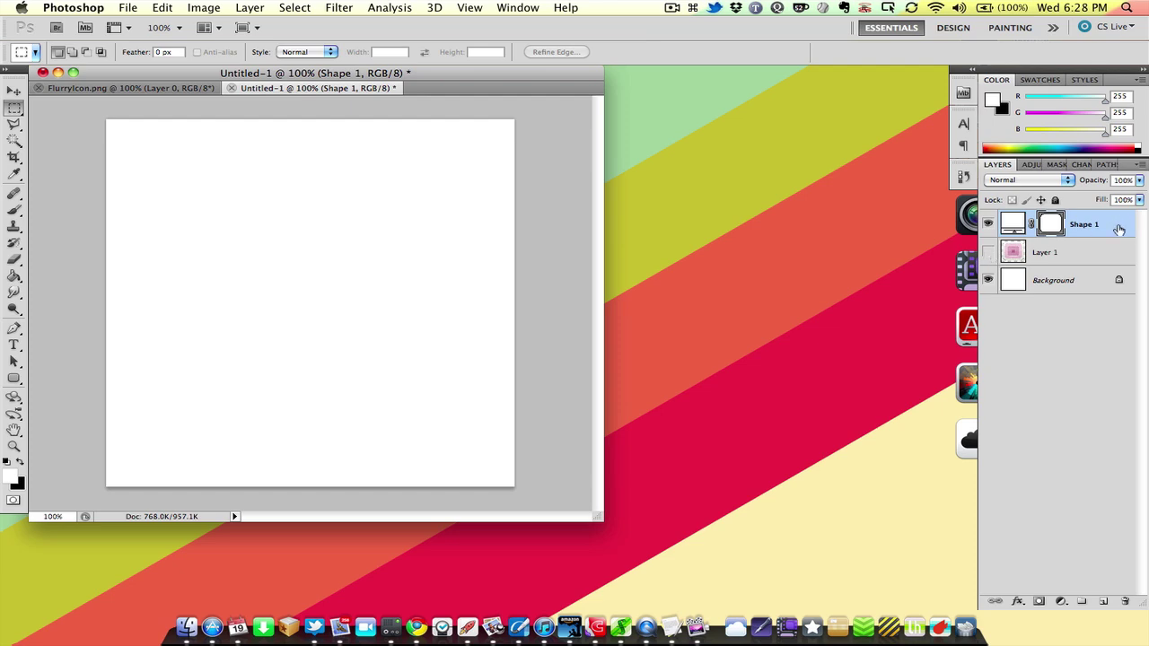
double_click(1119, 230)
left_click_drag(831, 176, 634, 153)
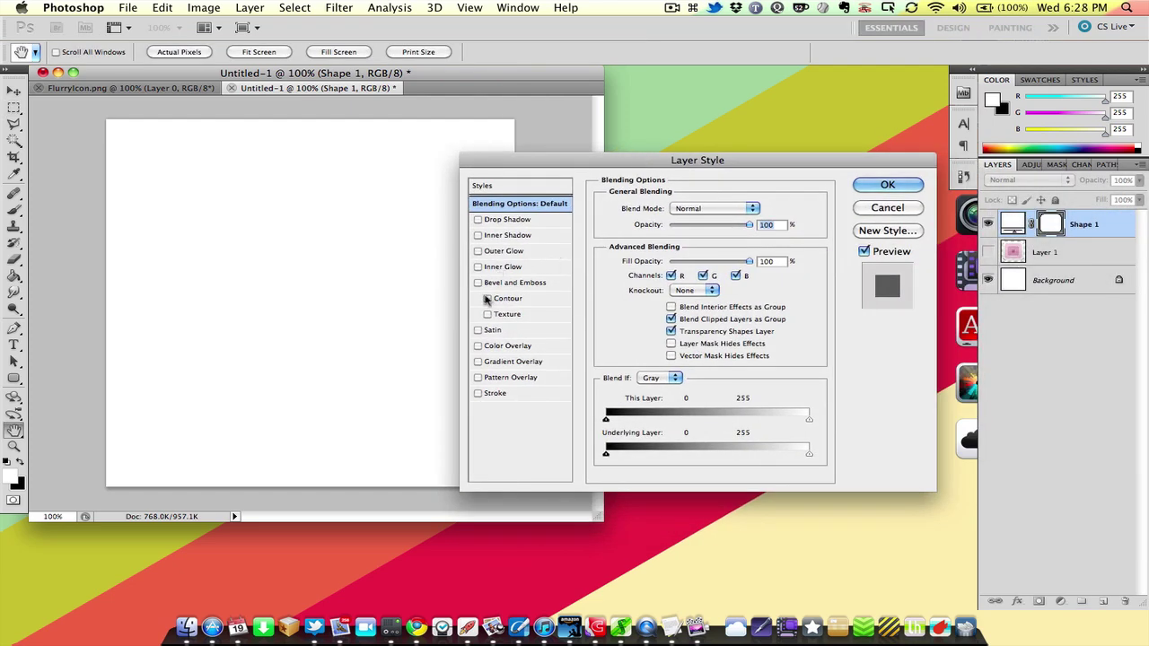
left_click(478, 219)
left_click(502, 221)
left_click_drag(653, 299, 659, 306)
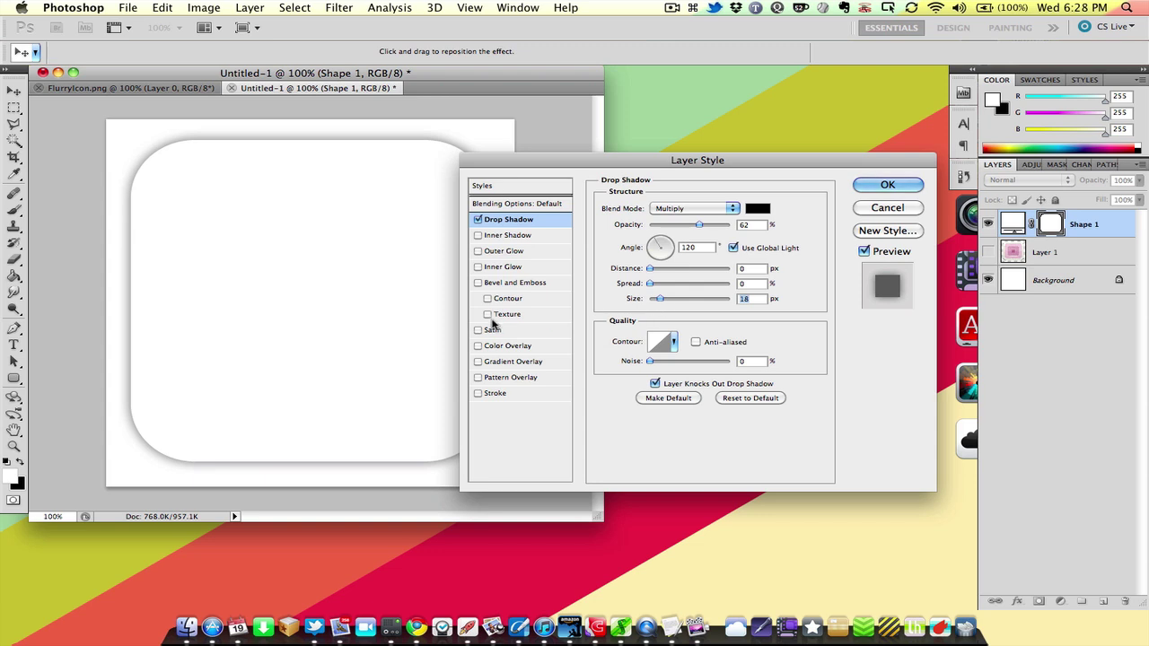
Step: Add a 3 px outside stroke at 32% opacity and apply the layer style
left_click(479, 394)
left_click(489, 394)
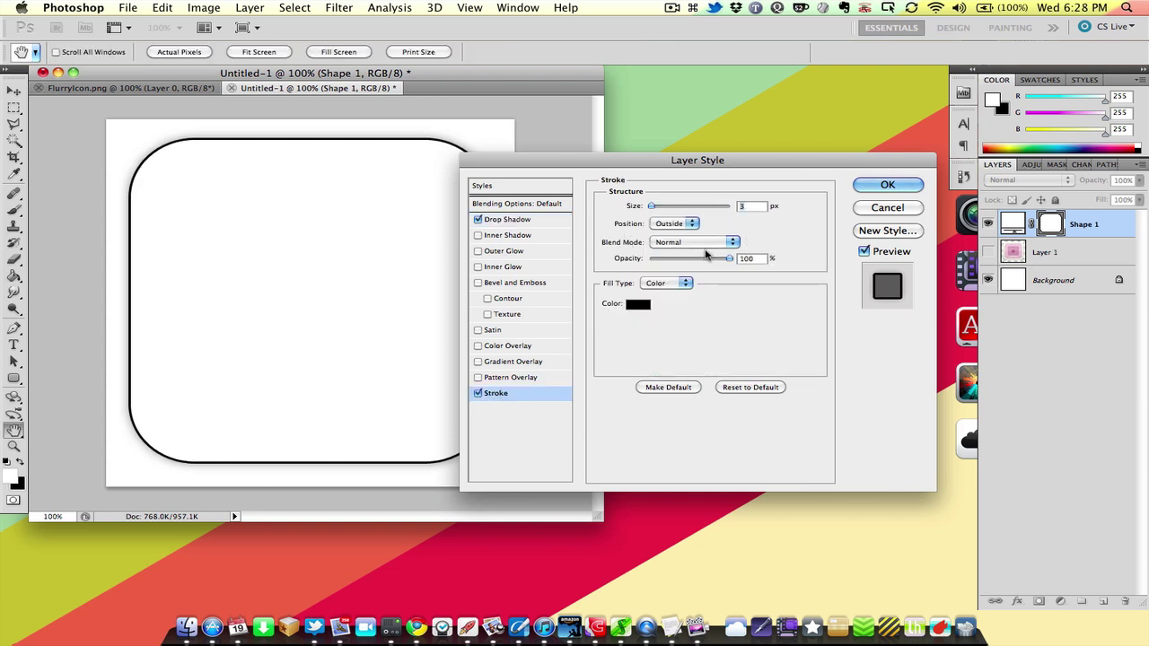
left_click_drag(705, 258, 674, 258)
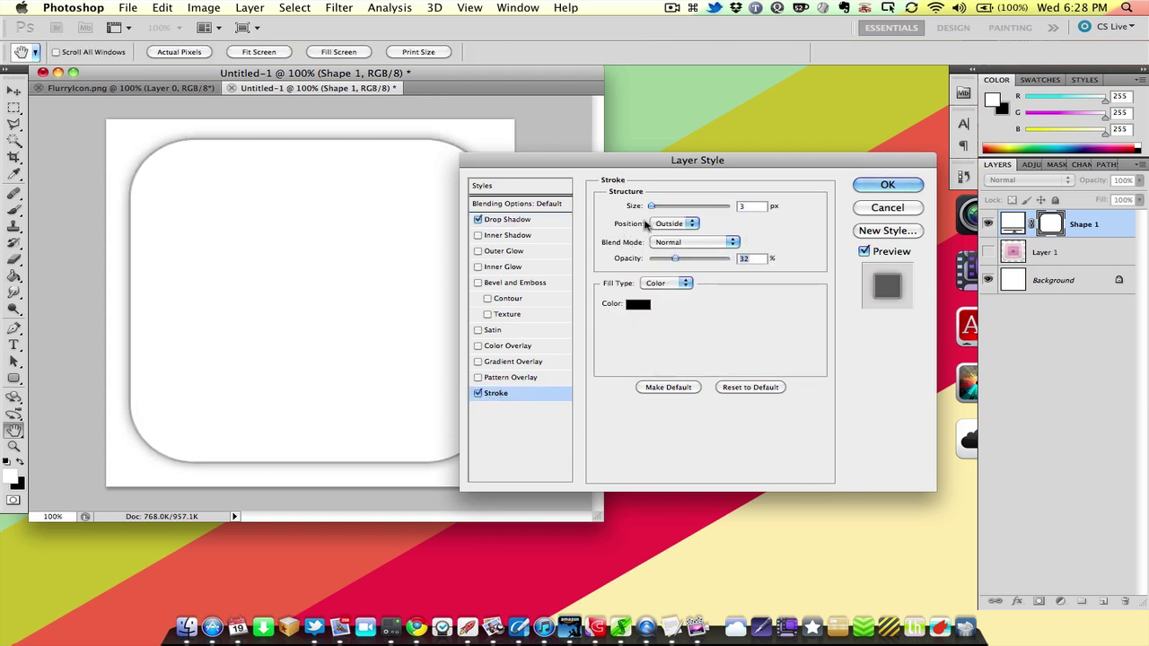
key("Return")
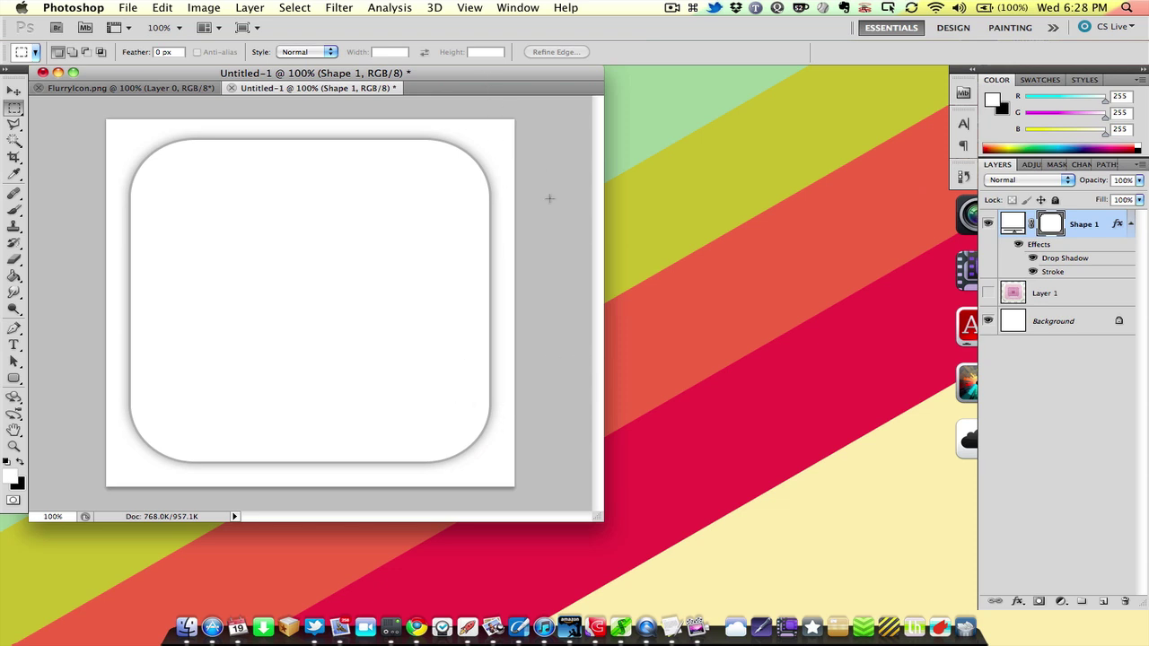
Step: Capture an area of the striped desktop wallpaper as a screenshot
key("F11")
key("super+shift+4")
left_click_drag(130, 79, 893, 585)
key("F11")
Step: Load Shape 1's rounded-rectangle outline as a selection
left_click(1050, 226, "super")
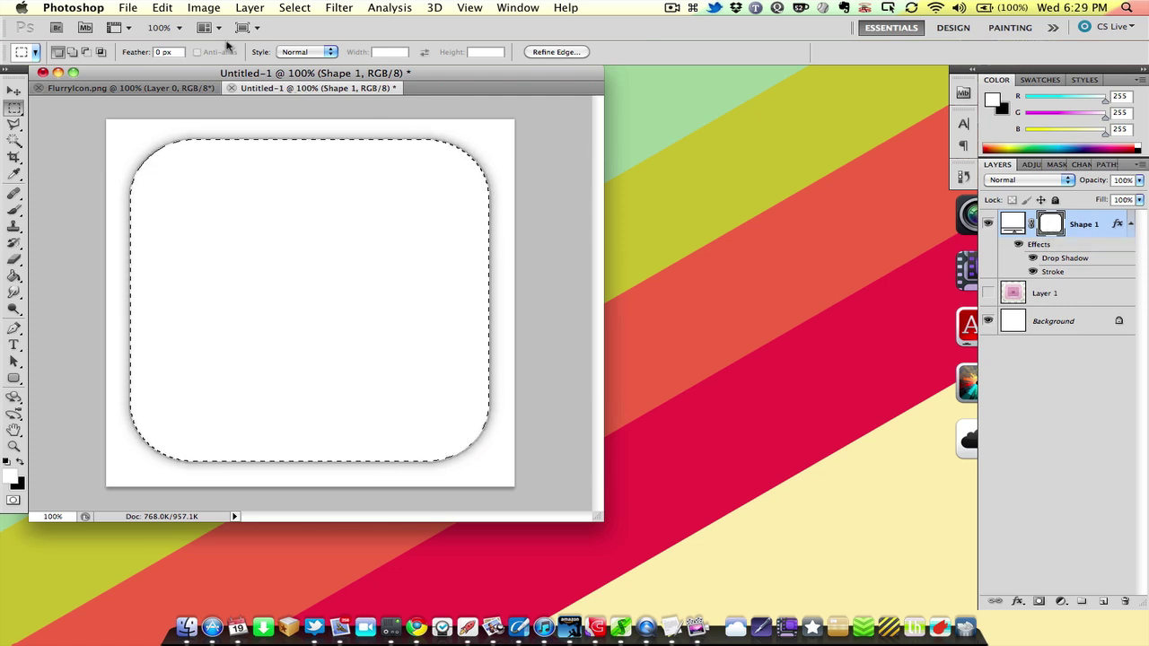
left_click(162, 8)
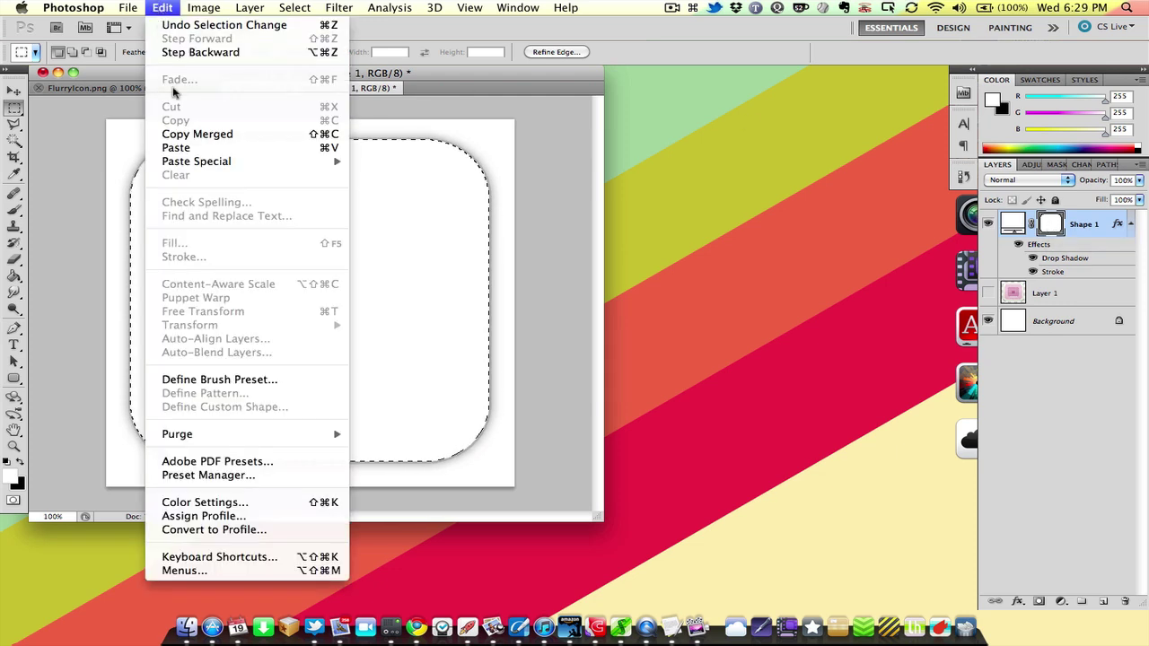
mouse_move(252, 166)
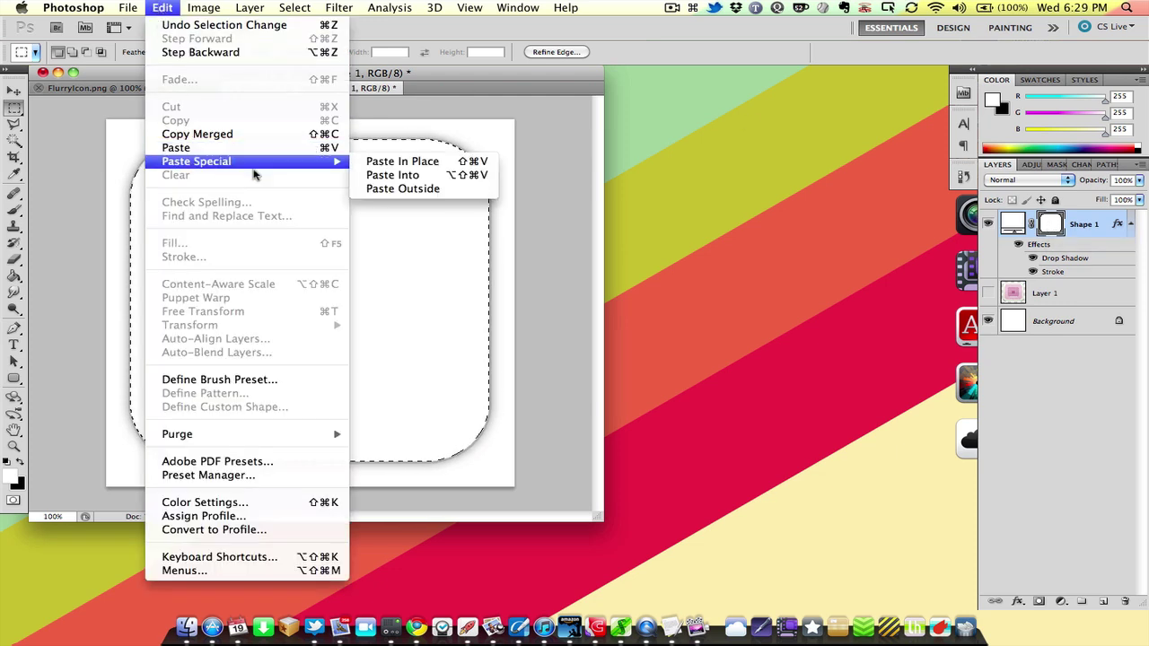
Step: Paste the stripes into the rounded selection, then scale and shift them to fill it
left_click(443, 177)
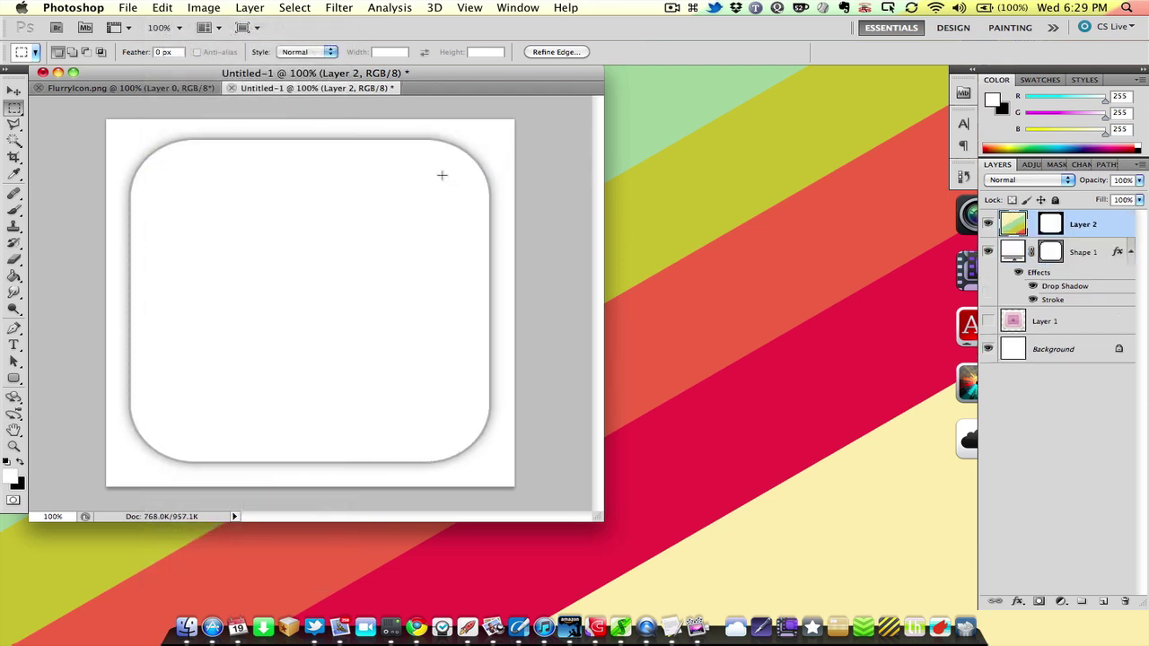
key("super+t")
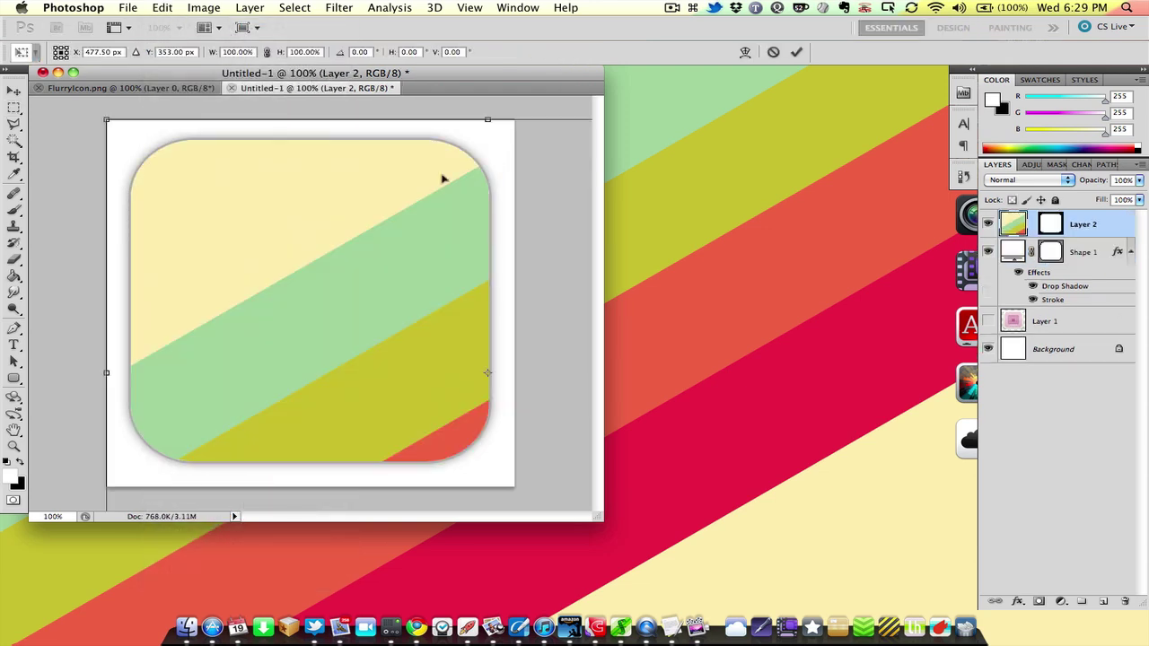
left_click_drag(598, 514, 853, 563)
left_click_drag(231, 136, 474, 215)
left_click_drag(521, 295, 261, 203)
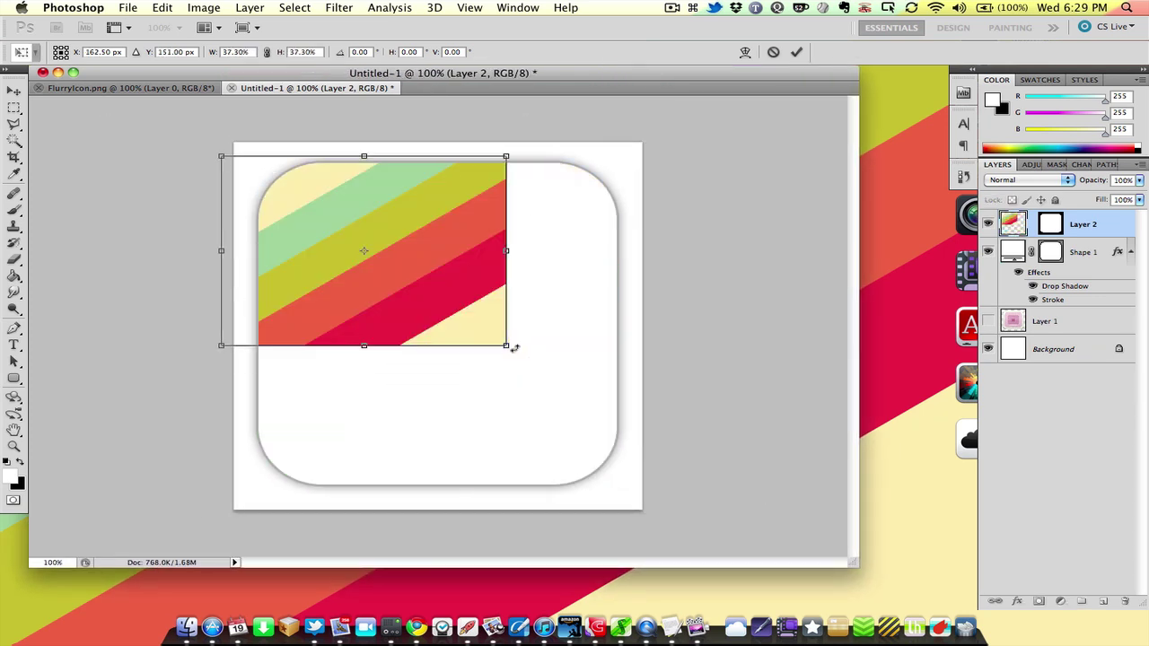
left_click_drag(509, 348, 684, 531)
key("m")
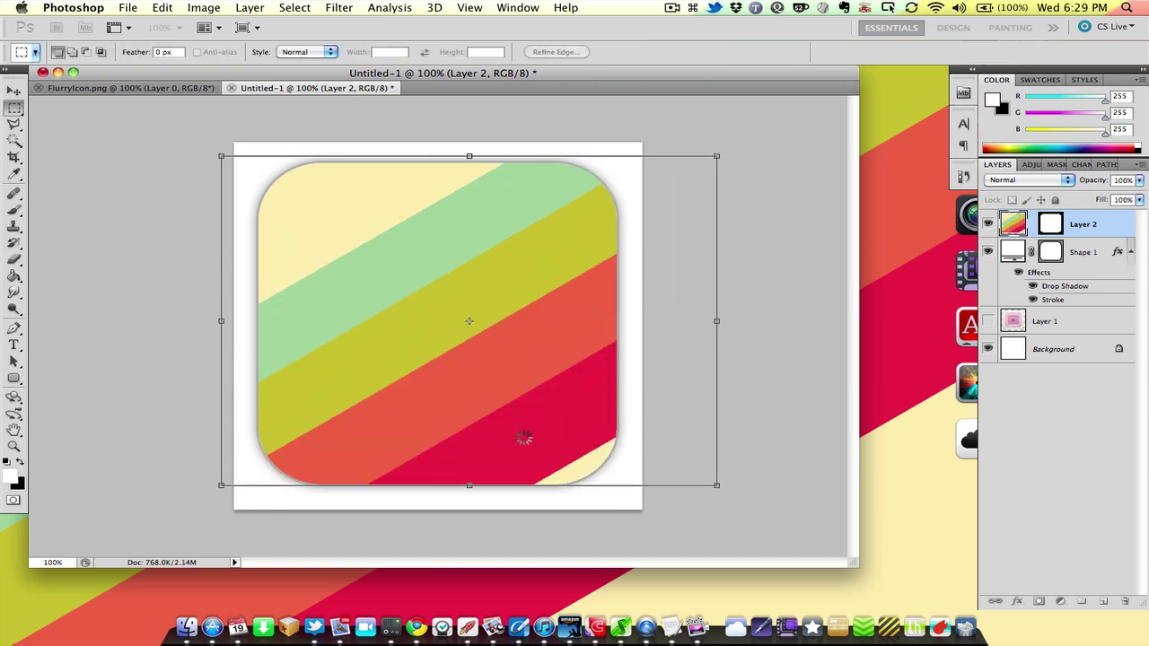
left_click_drag(554, 436, 470, 431)
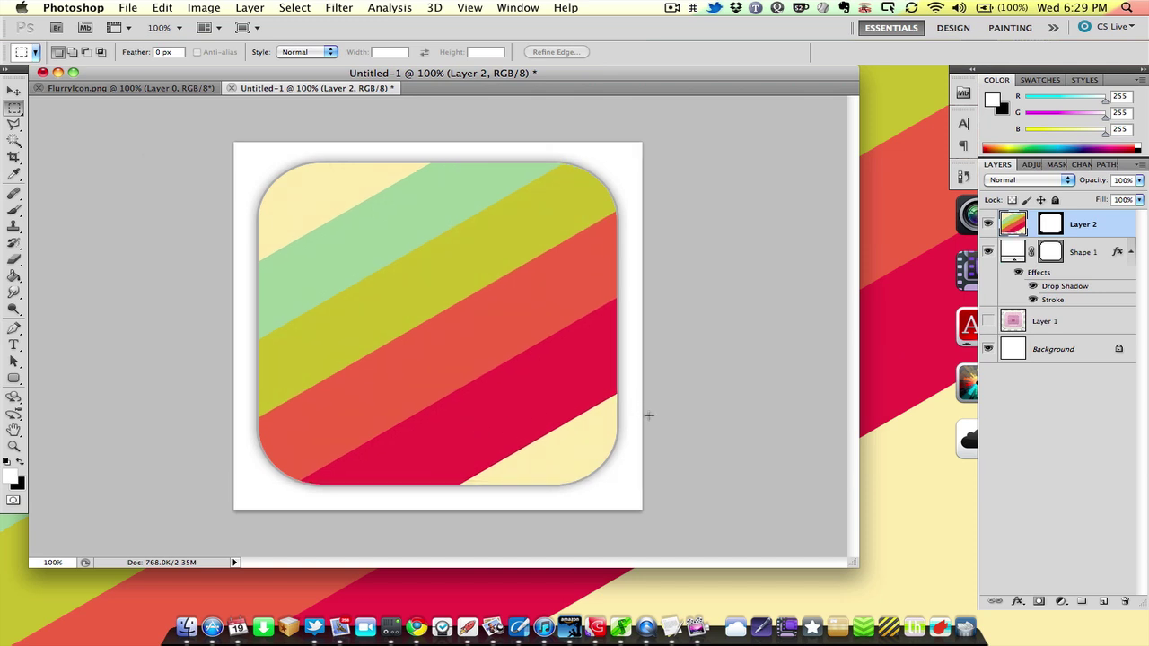
Step: Hide the white Background layer and set Save for Web & Devices to PNG-24 with transparency
left_click(987, 349)
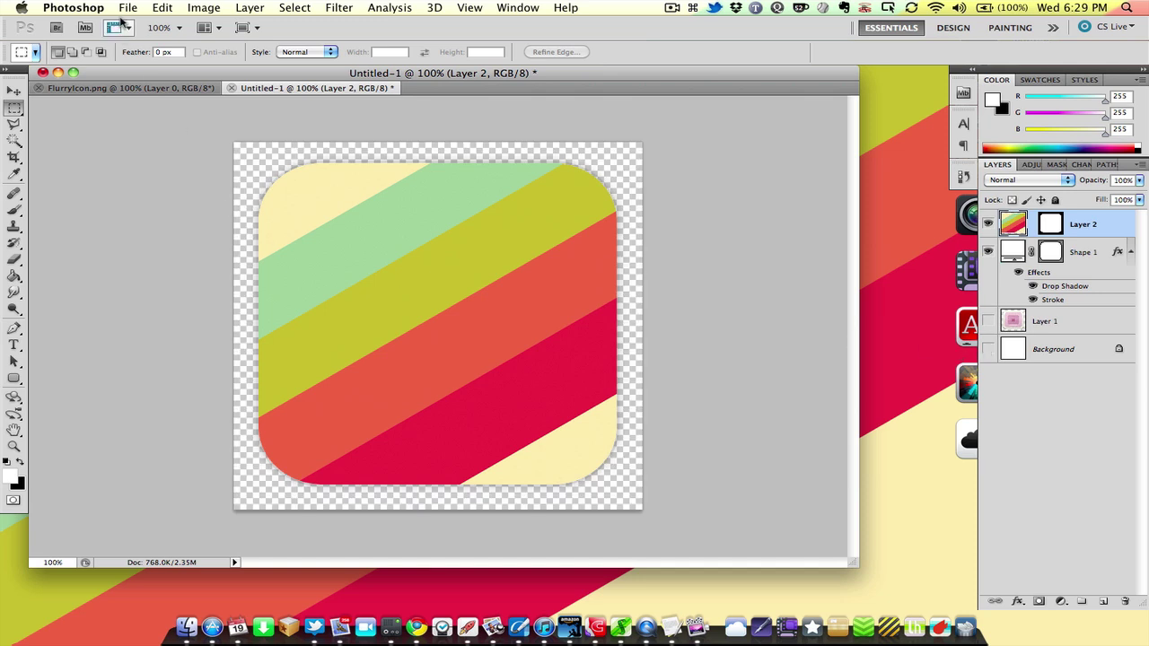
left_click(127, 8)
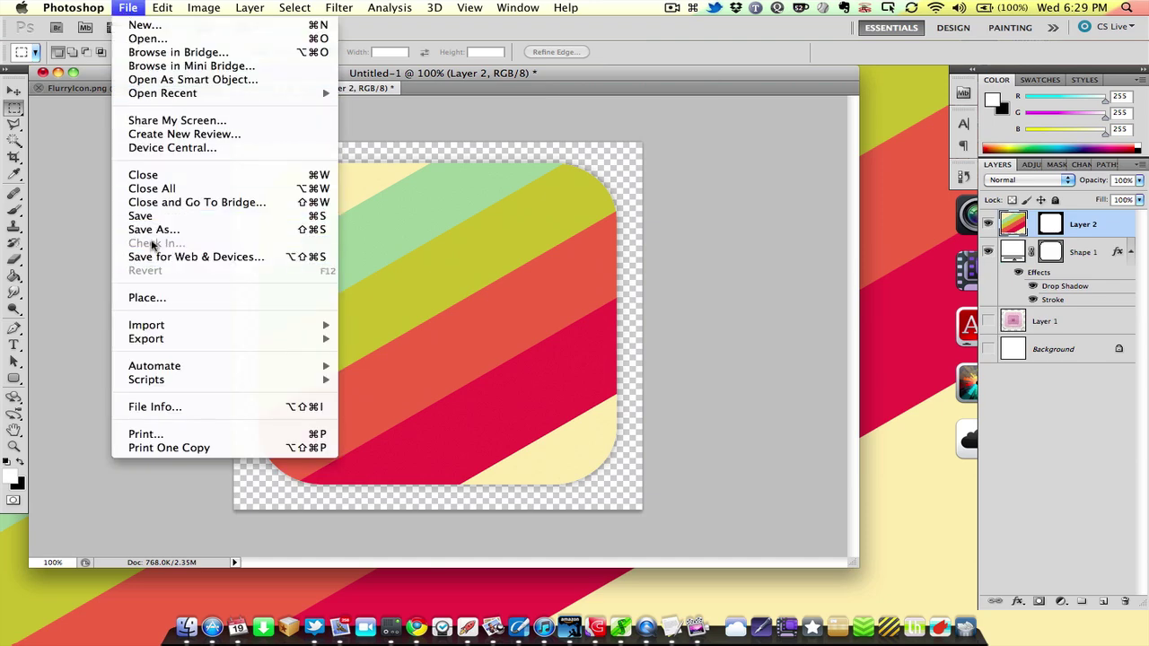
left_click(269, 259)
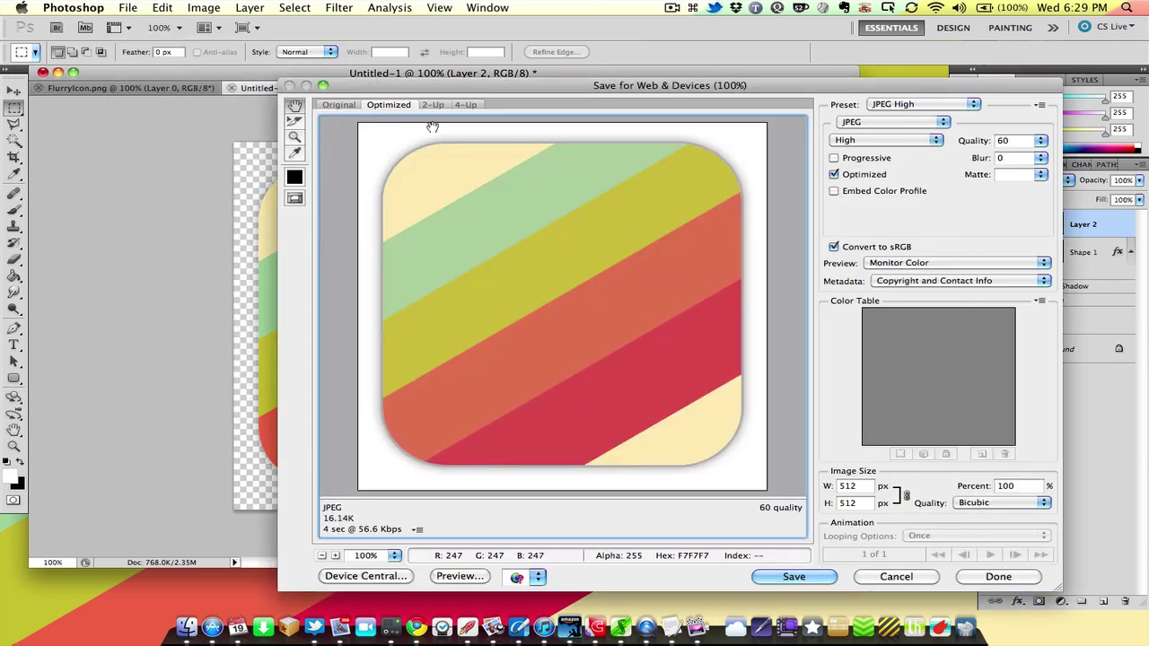
left_click_drag(486, 90, 345, 91)
left_click(741, 107)
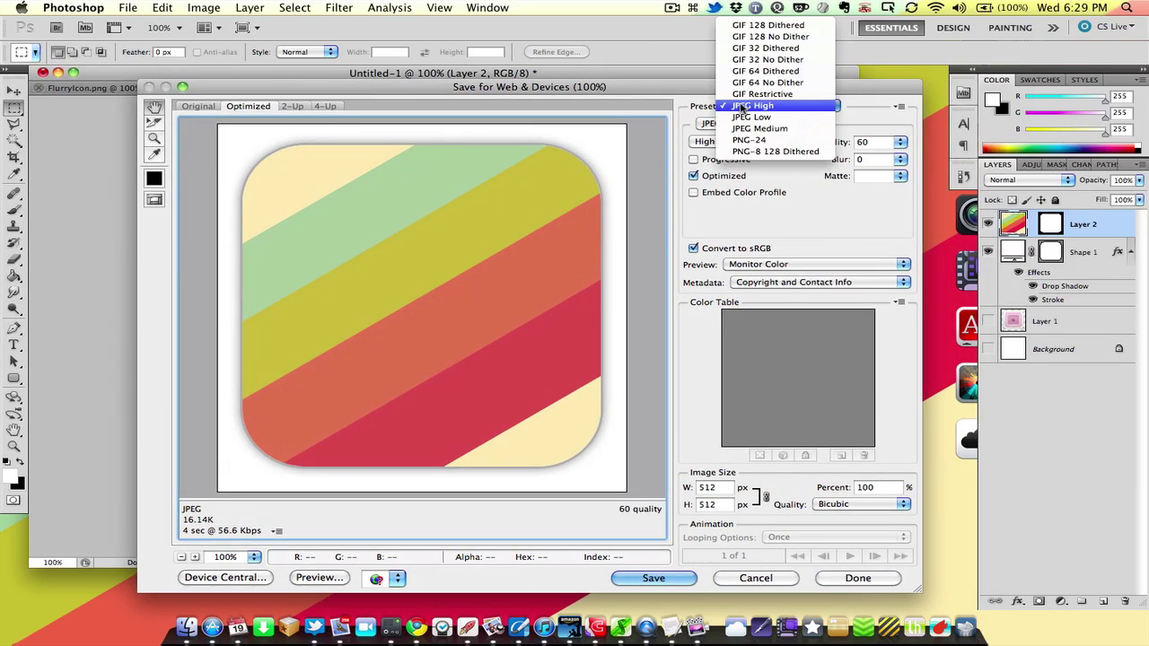
left_click(738, 142)
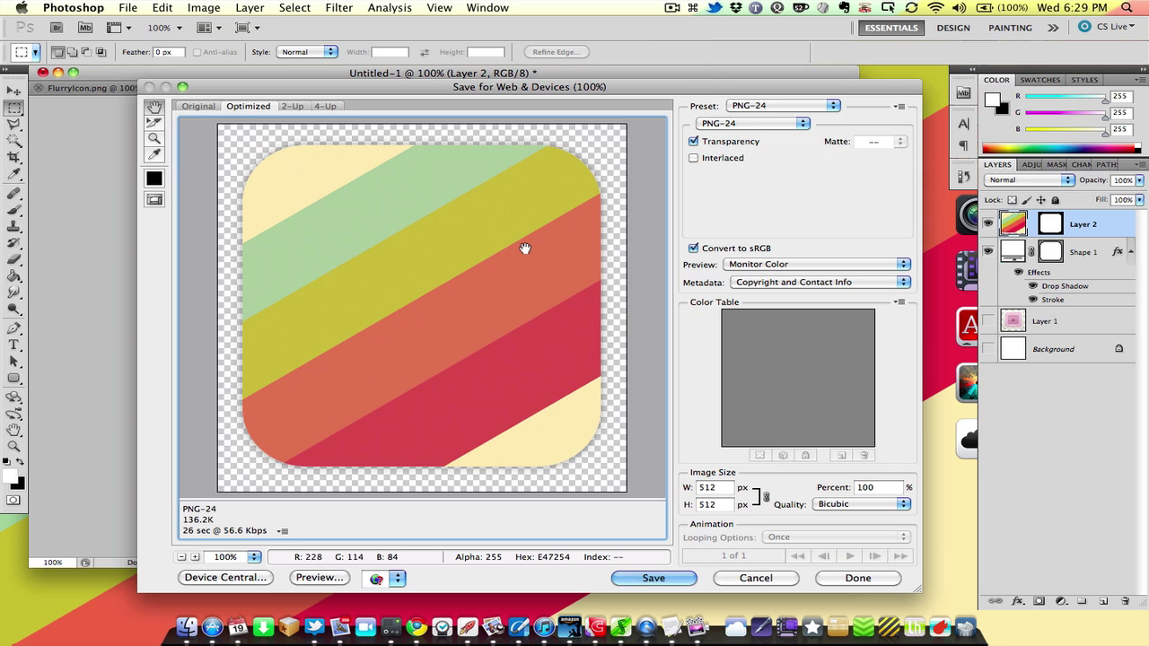
Step: Save the PNG-24 icon to the Desktop as 'My New Flurry Icon', then hide Photoshop
left_click(646, 579)
key("super+d")
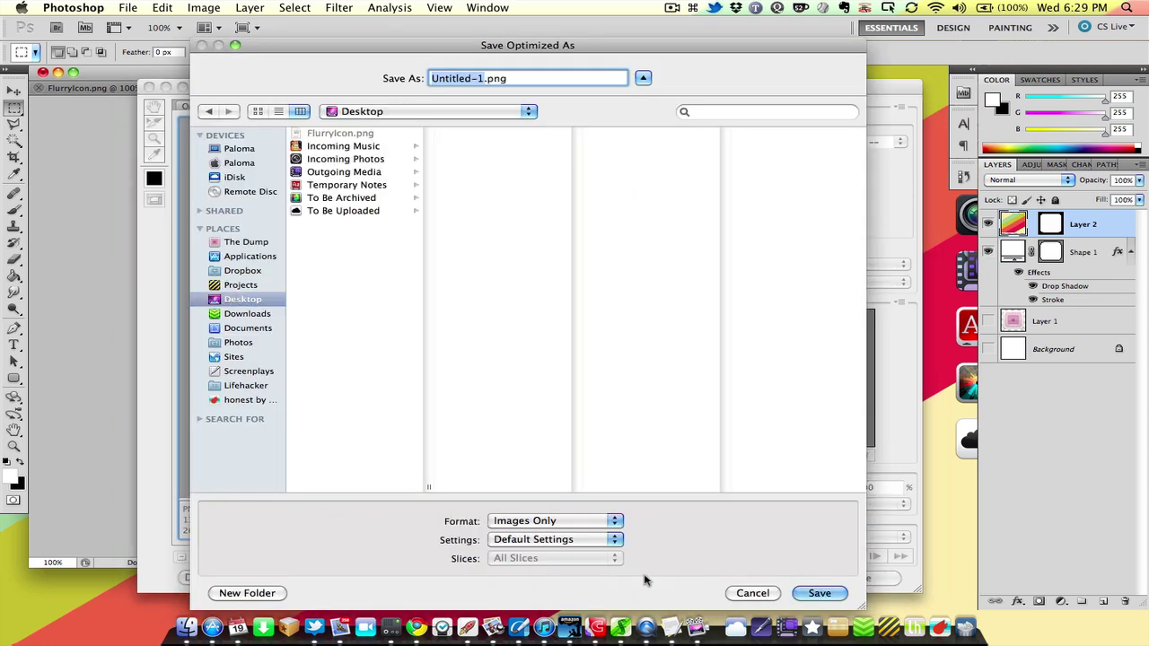
type("My New Flurry Icon")
key("Return")
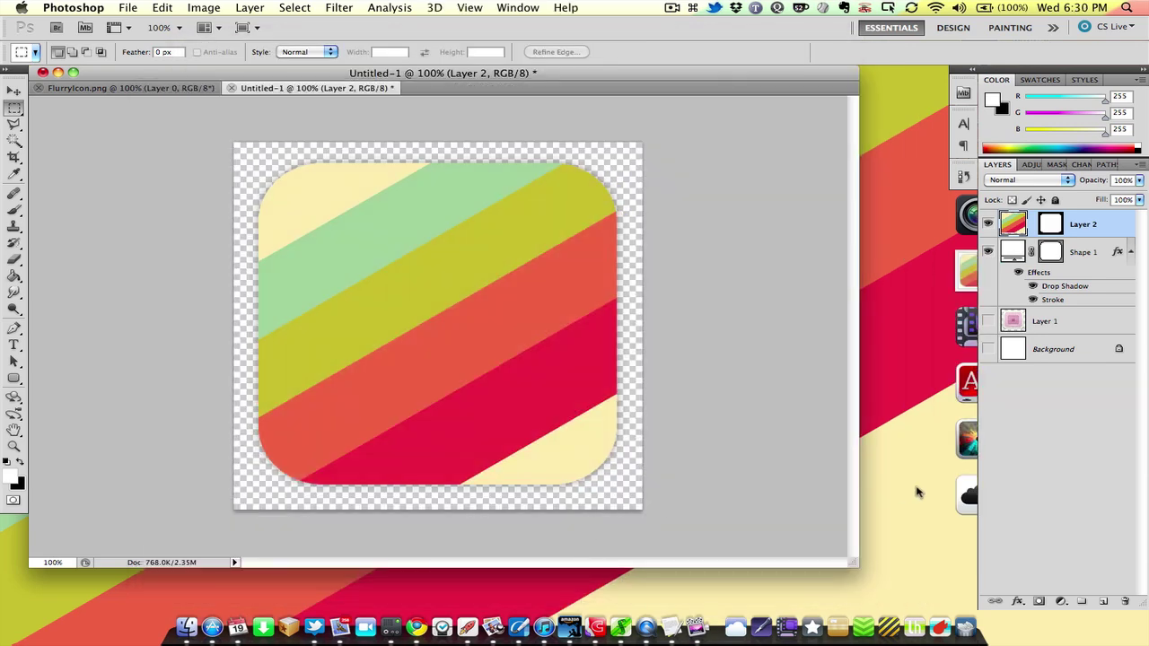
key("super+h")
Step: Quick Look the saved My-New-Flurry-Icon.png on the desktop, then close the preview
left_click(981, 281)
key("space")
key("space")
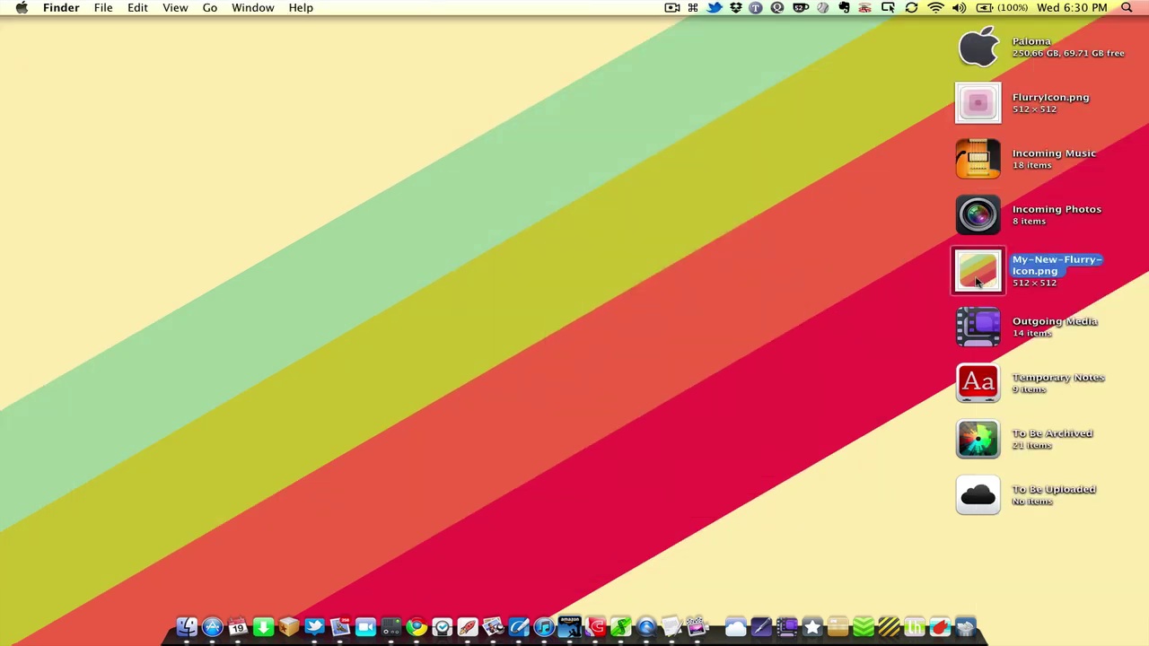
left_click(773, 359)
Step: In CandyBar, add a new collection named 'Flurry Icons - Me'
left_click(595, 627)
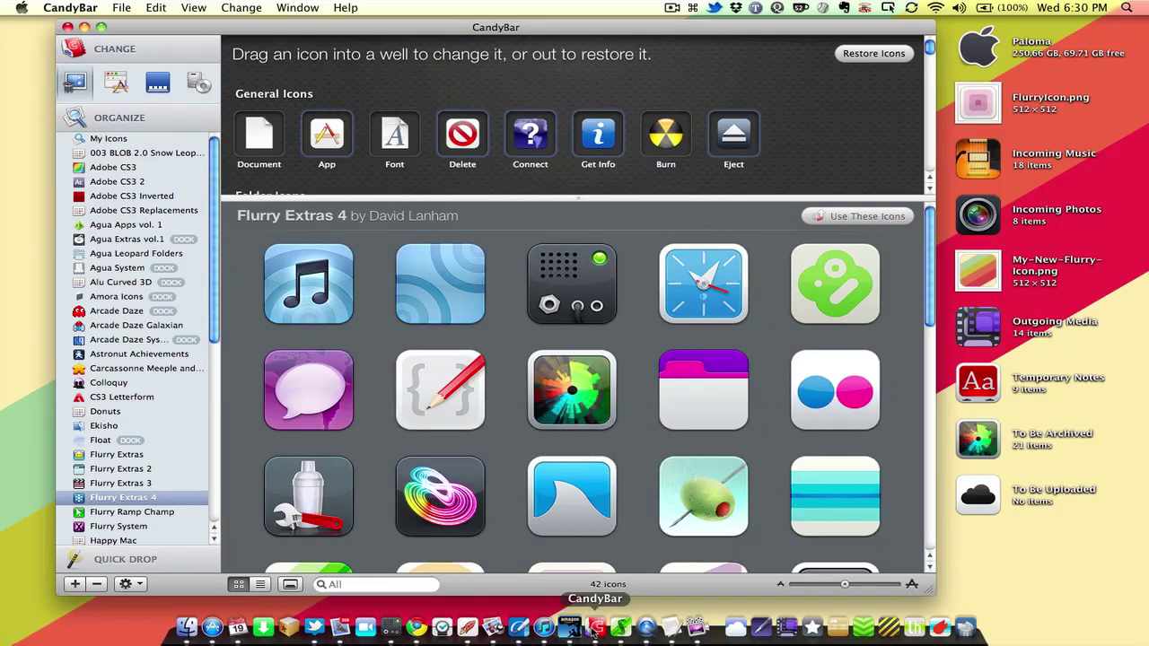
left_click(75, 584)
type("My New")
key("super+a")
type("Fl")
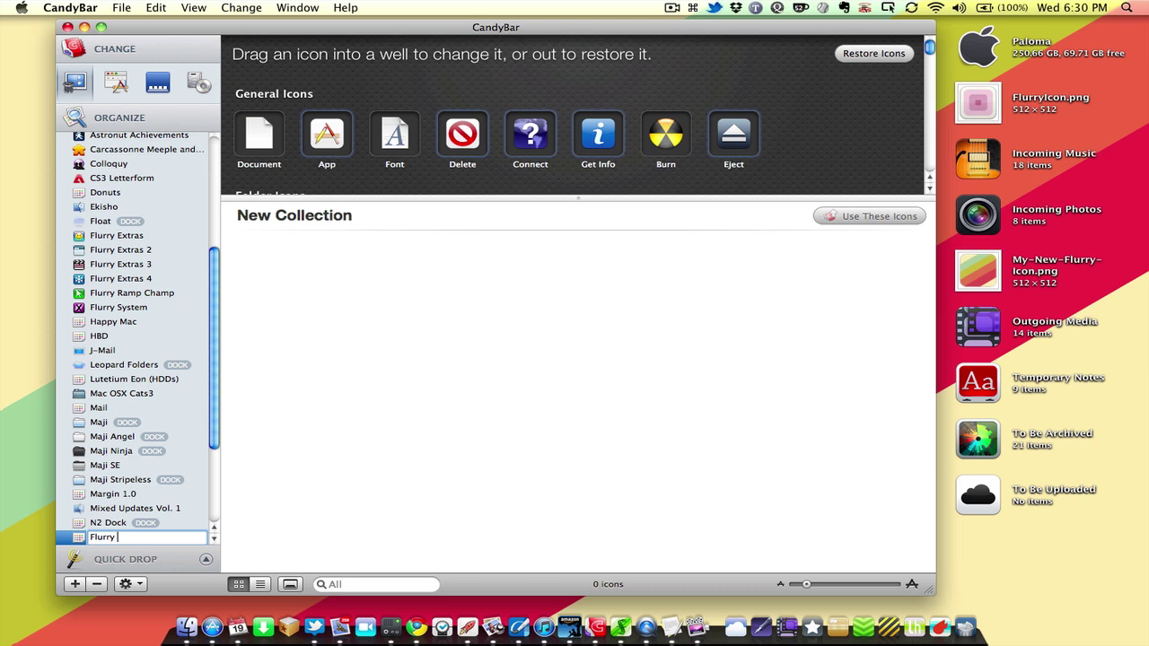
type("urry Icons - Me")
key("Return")
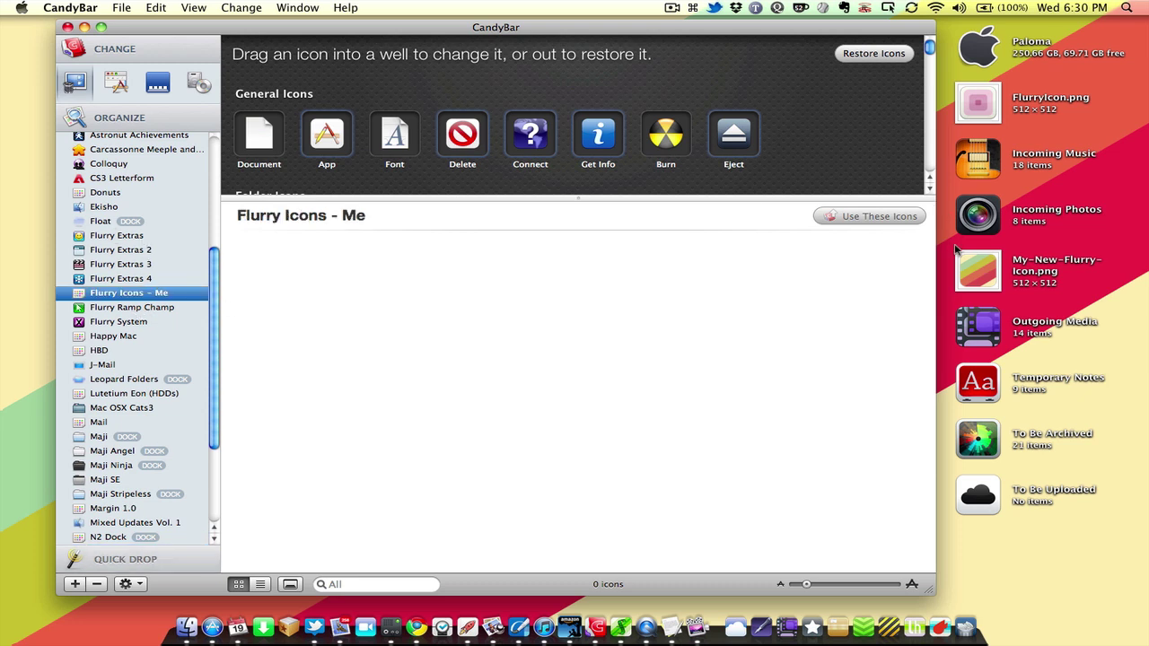
Step: Add My-New-Flurry-Icon.png to Flurry Icons - Me, then delete both icon PNGs from the desktop
left_click_drag(974, 278, 527, 325)
left_click_drag(815, 584, 865, 584)
left_click(996, 279)
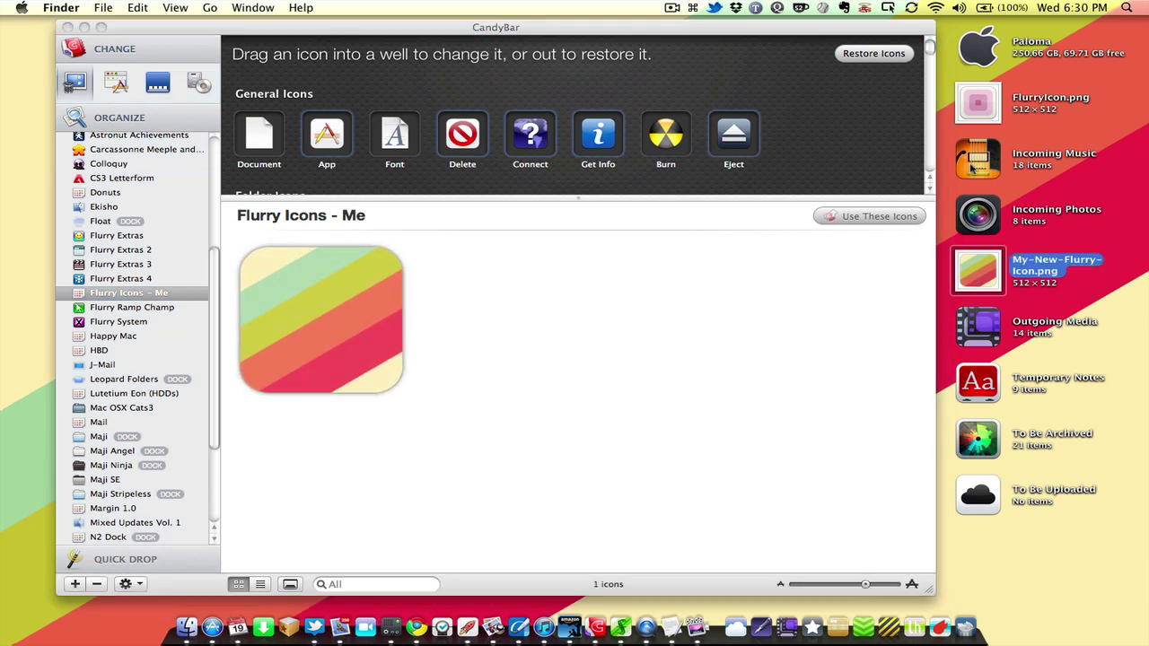
left_click(973, 110, "super")
key("super+BackSpace")
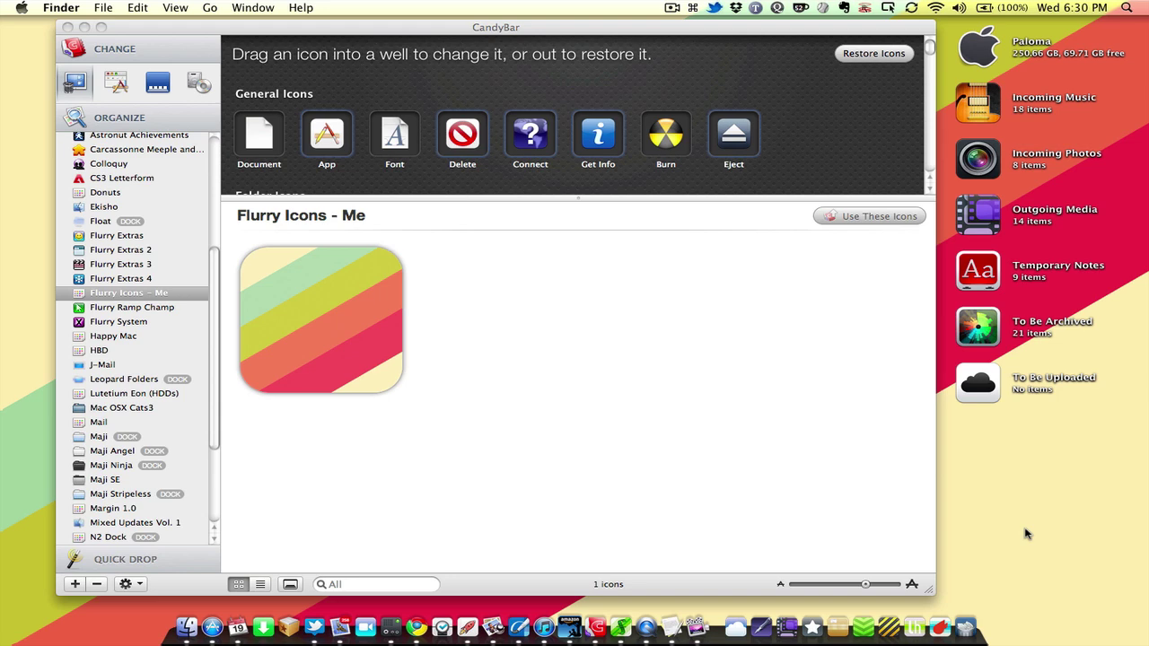
Step: Make a new untitled desktop folder and paste the striped icon onto it in Get Info
left_click(329, 352)
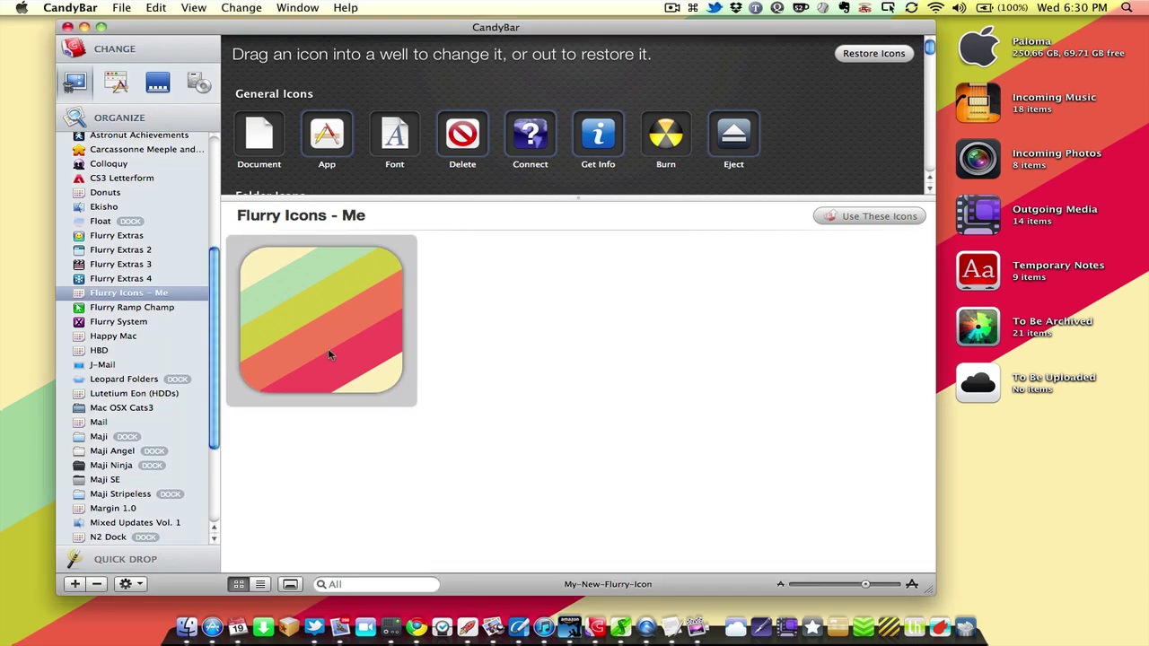
left_click(1021, 475)
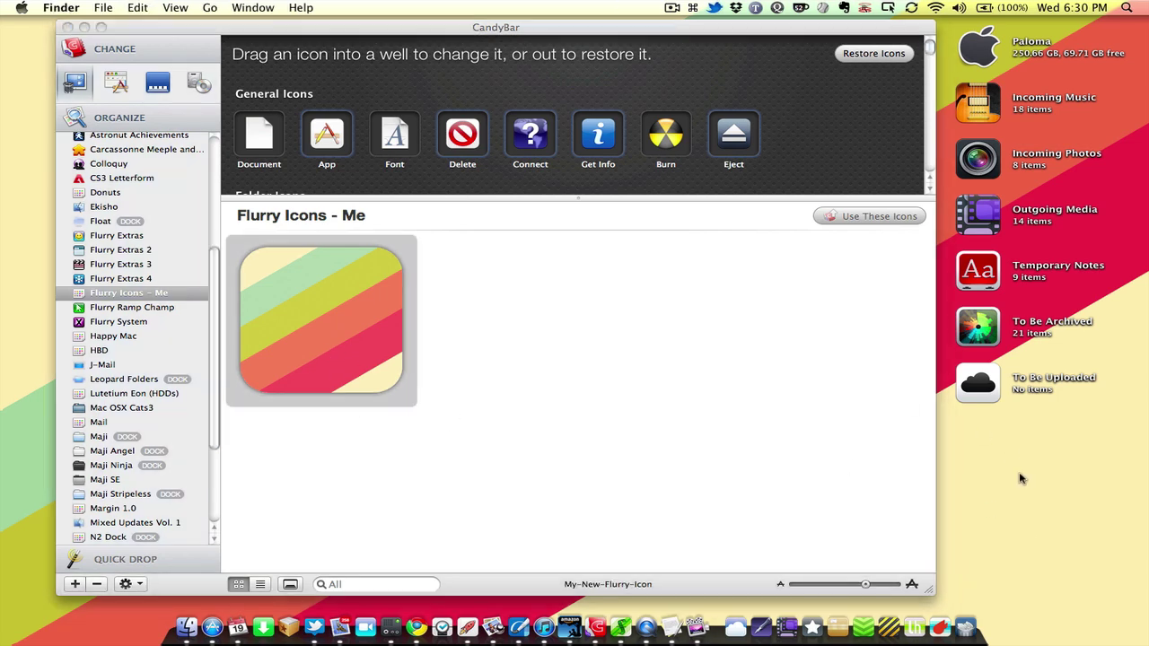
key("super+shift+n")
key("super+i")
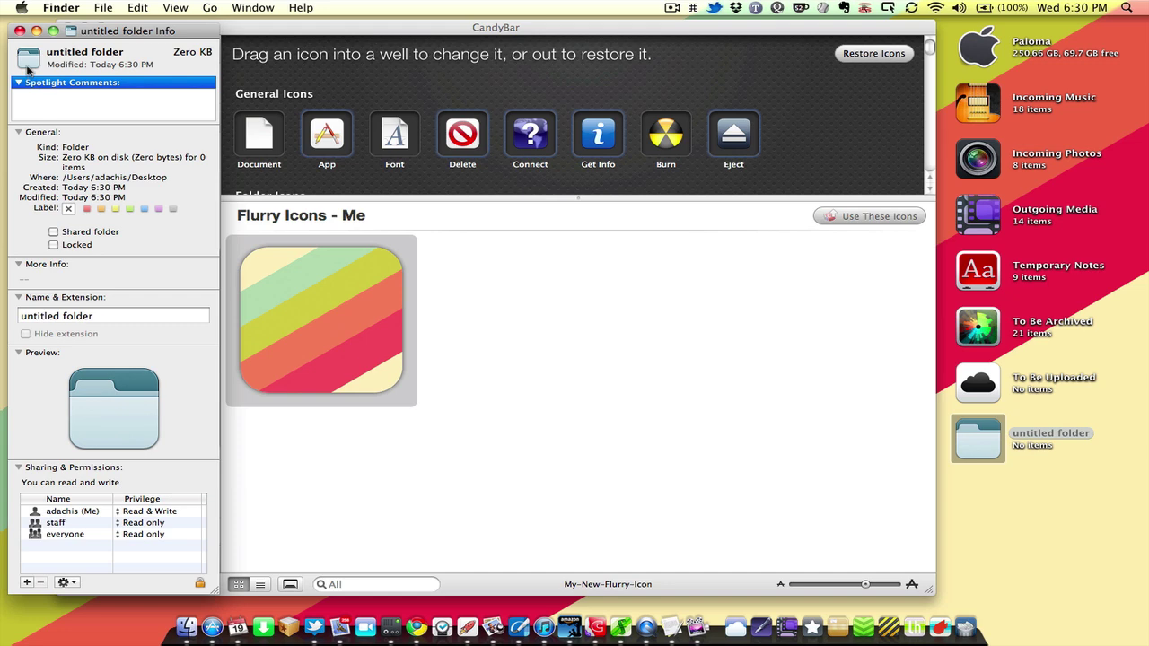
left_click(28, 61)
key("super+v")
key("super+w")
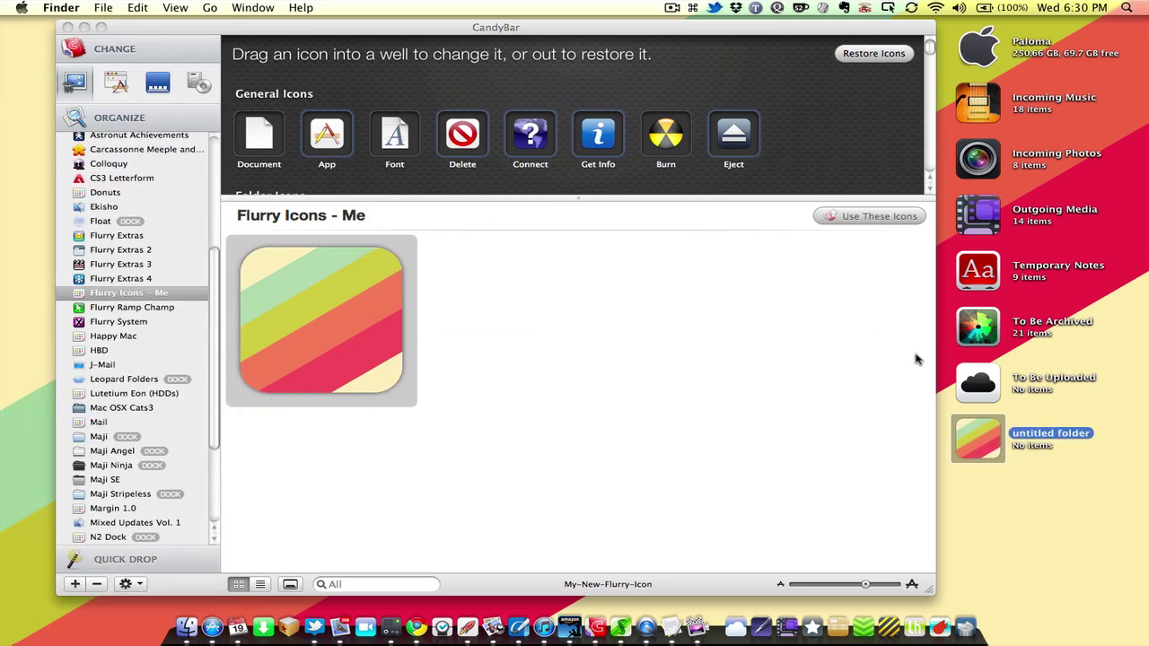